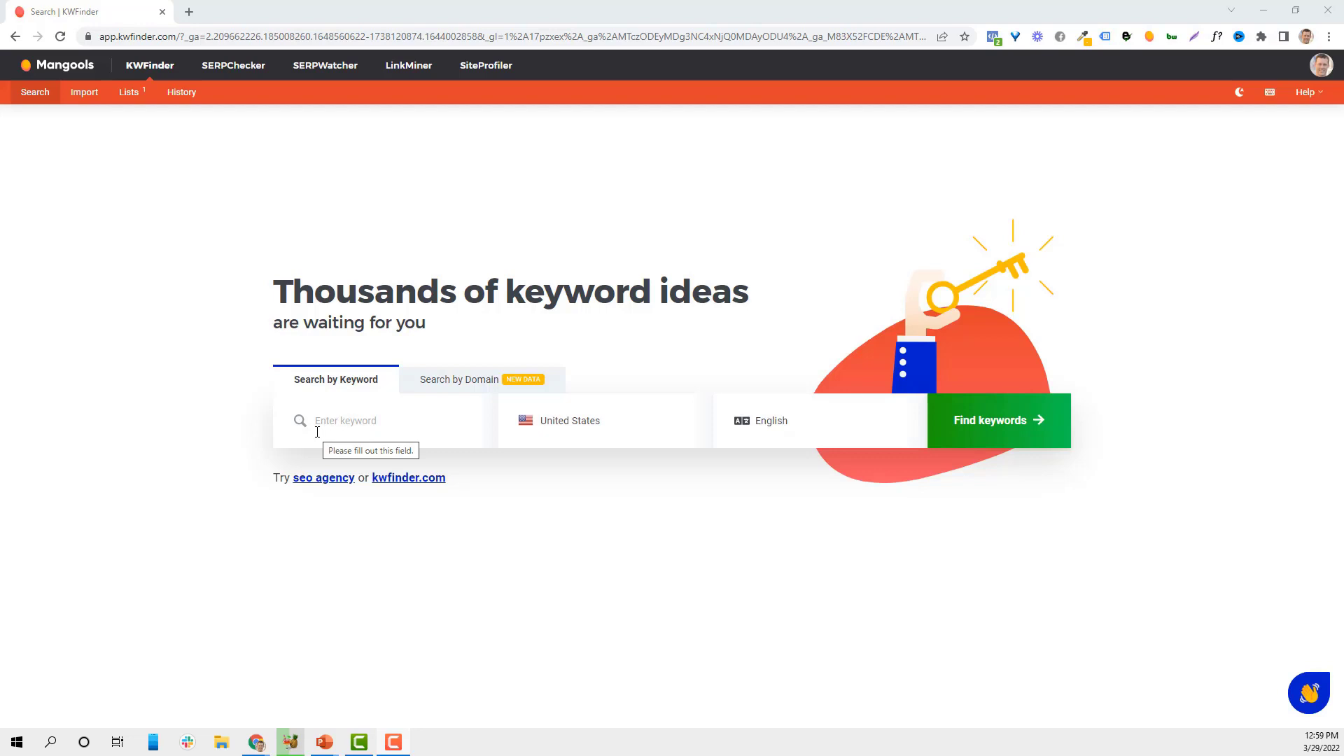
# - Search KWFinder for 'painter near me' and scroll through the related keyword ideas with volumes and difficulty
pyautogui.click(317, 432)
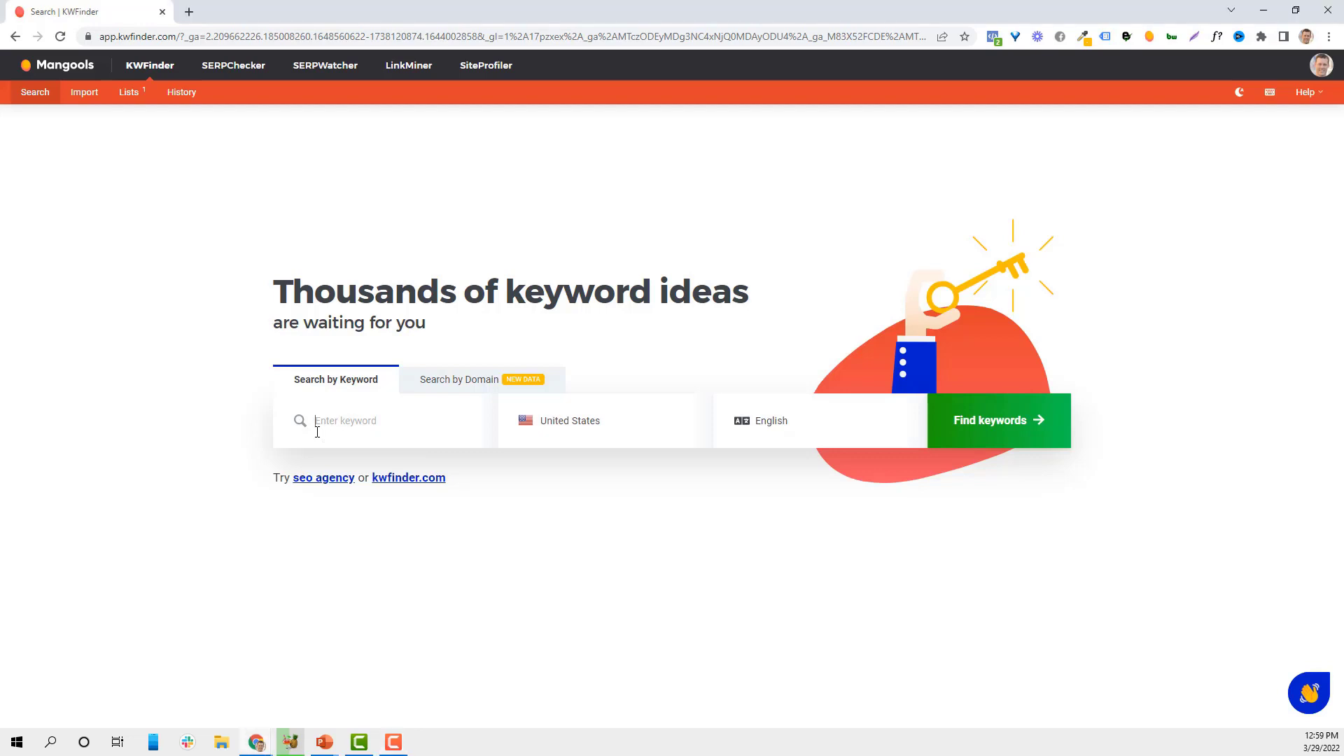
pyautogui.write('painter near me')
pyautogui.press('Return')
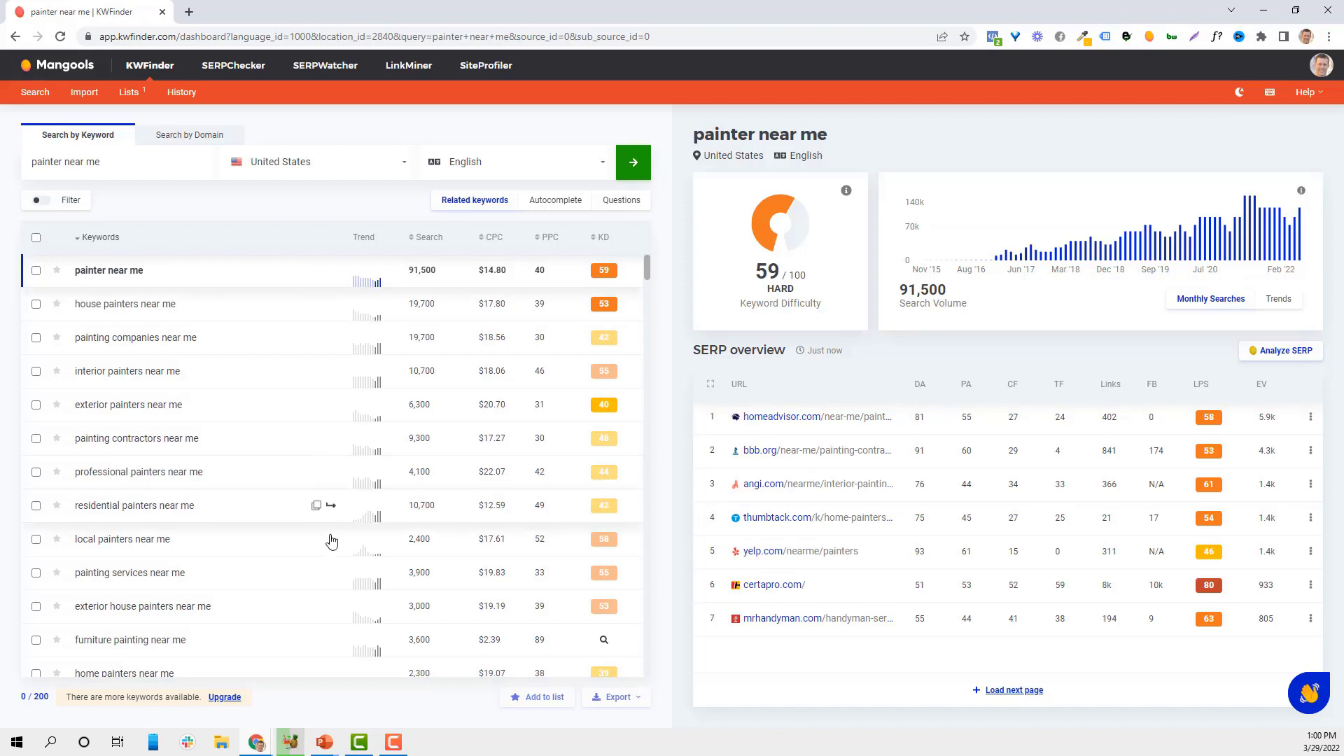
pyautogui.scroll(-1, 392, 581)
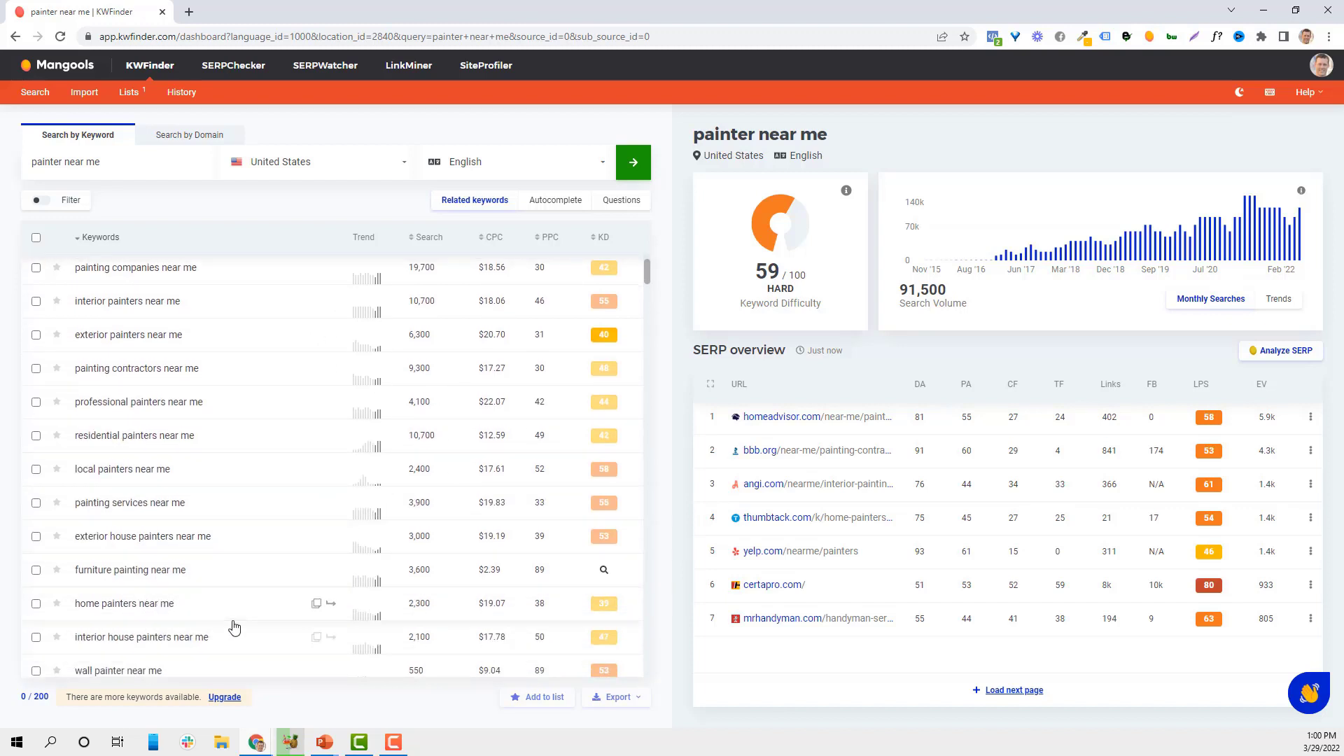
pyautogui.scroll(-1, 264, 606)
pyautogui.scroll(-2, 234, 592)
pyautogui.scroll(4, 243, 579)
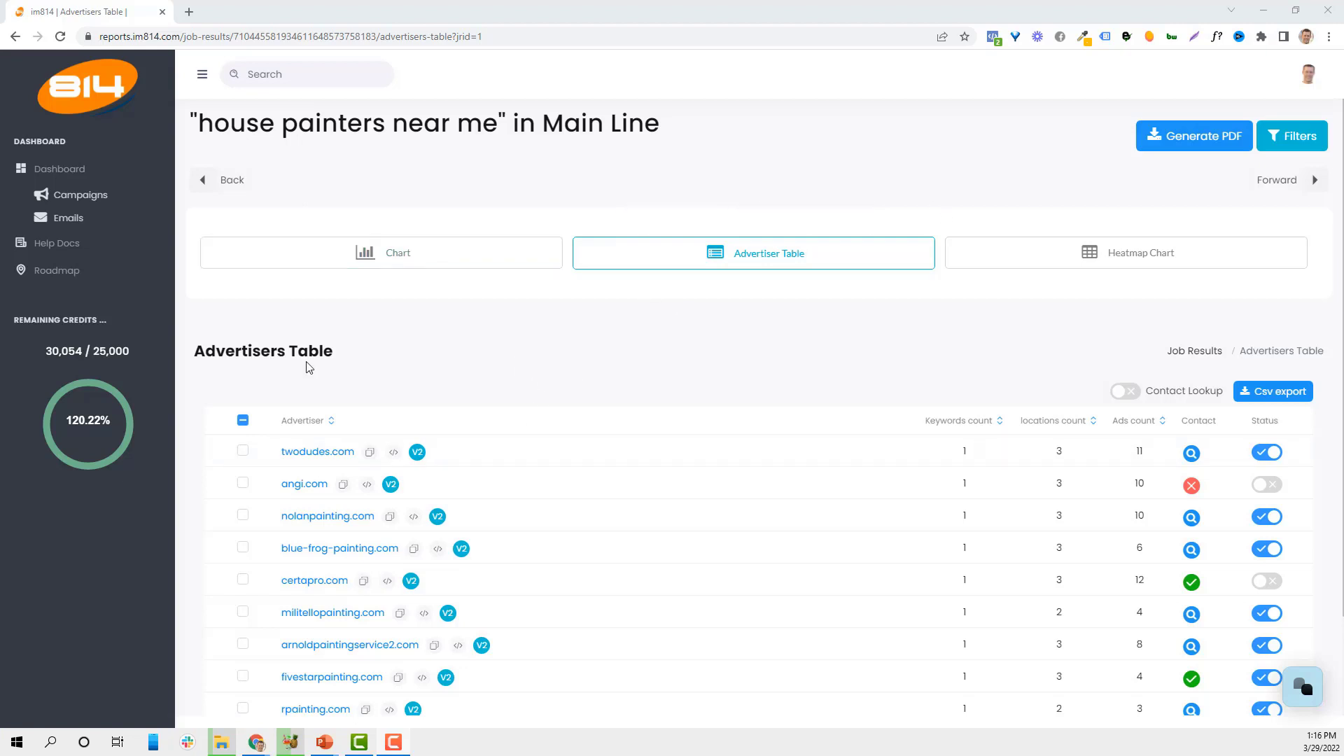
# - Scroll through the Main Line advertisers table for 'house painters near me'
pyautogui.scroll(-2, 609, 378)
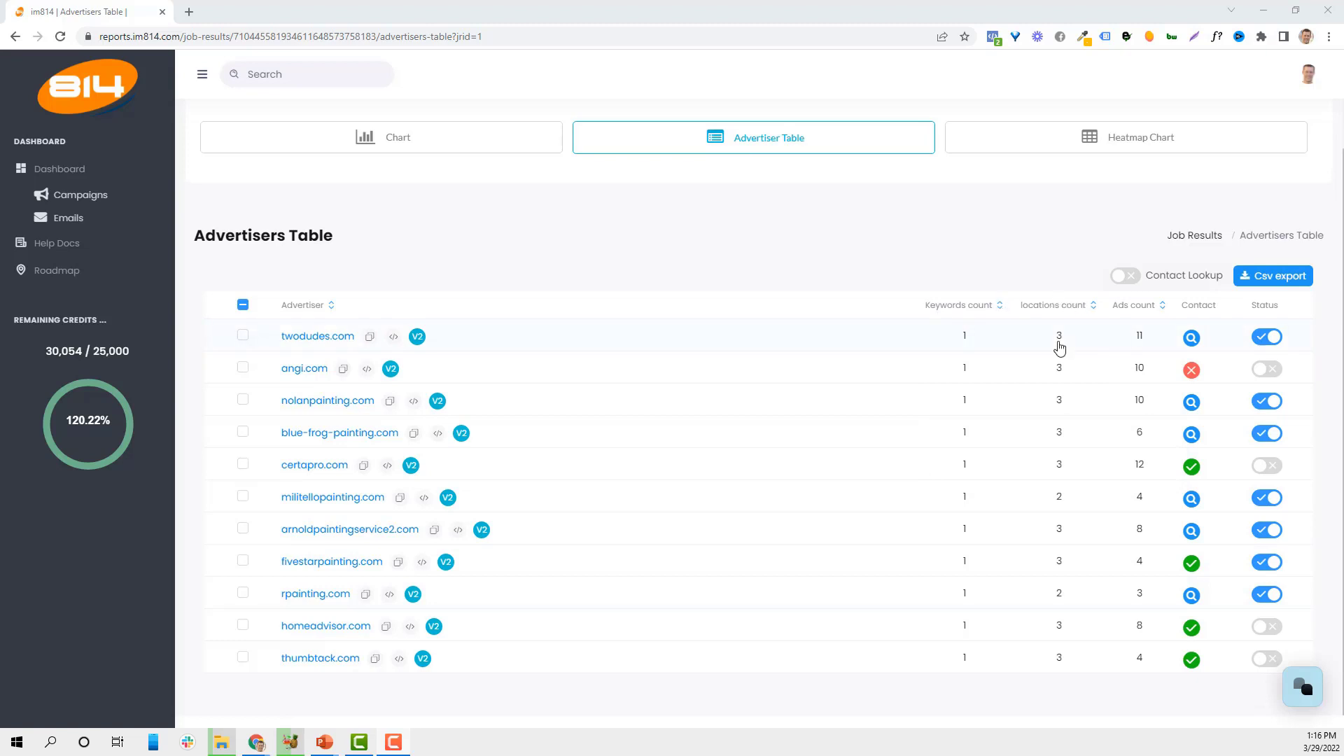
pyautogui.moveTo(1059, 337)
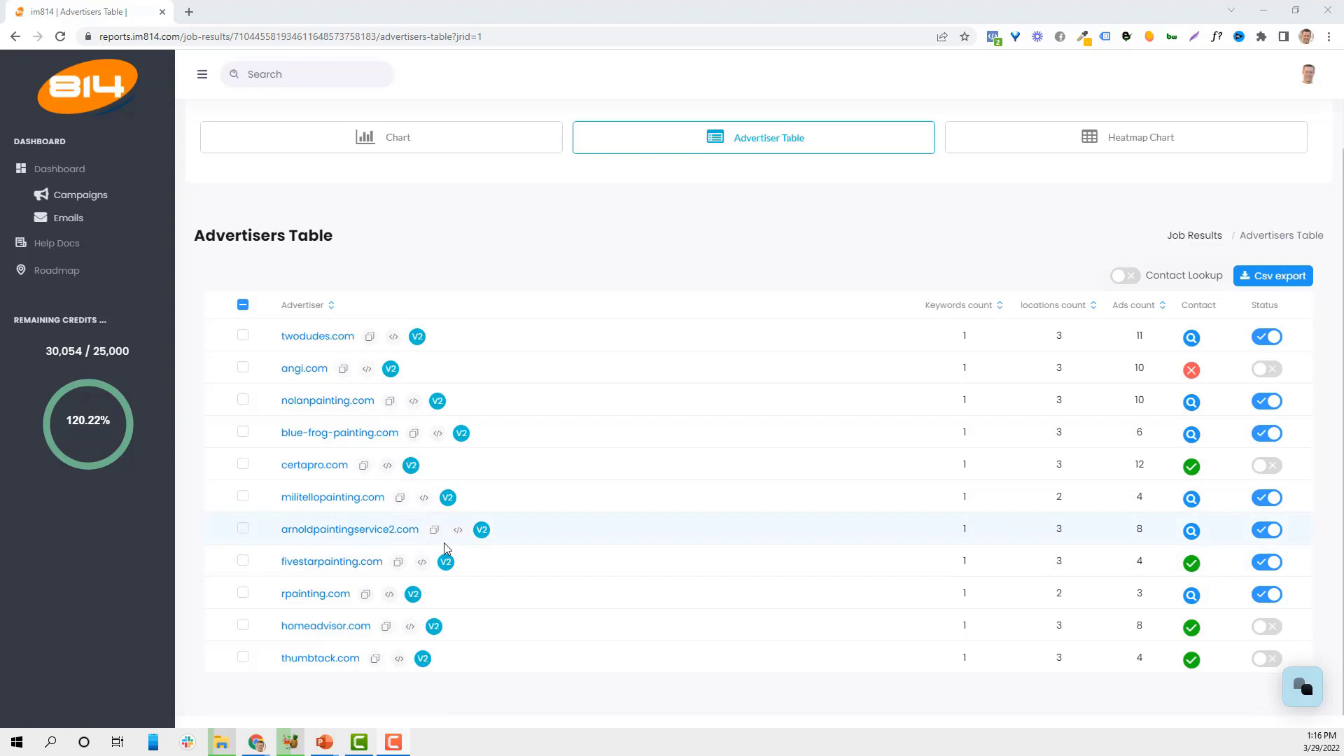
# - Open the arnoldpaintingservice2.com report and review its ads and competitor visibility chart
pyautogui.click(482, 532)
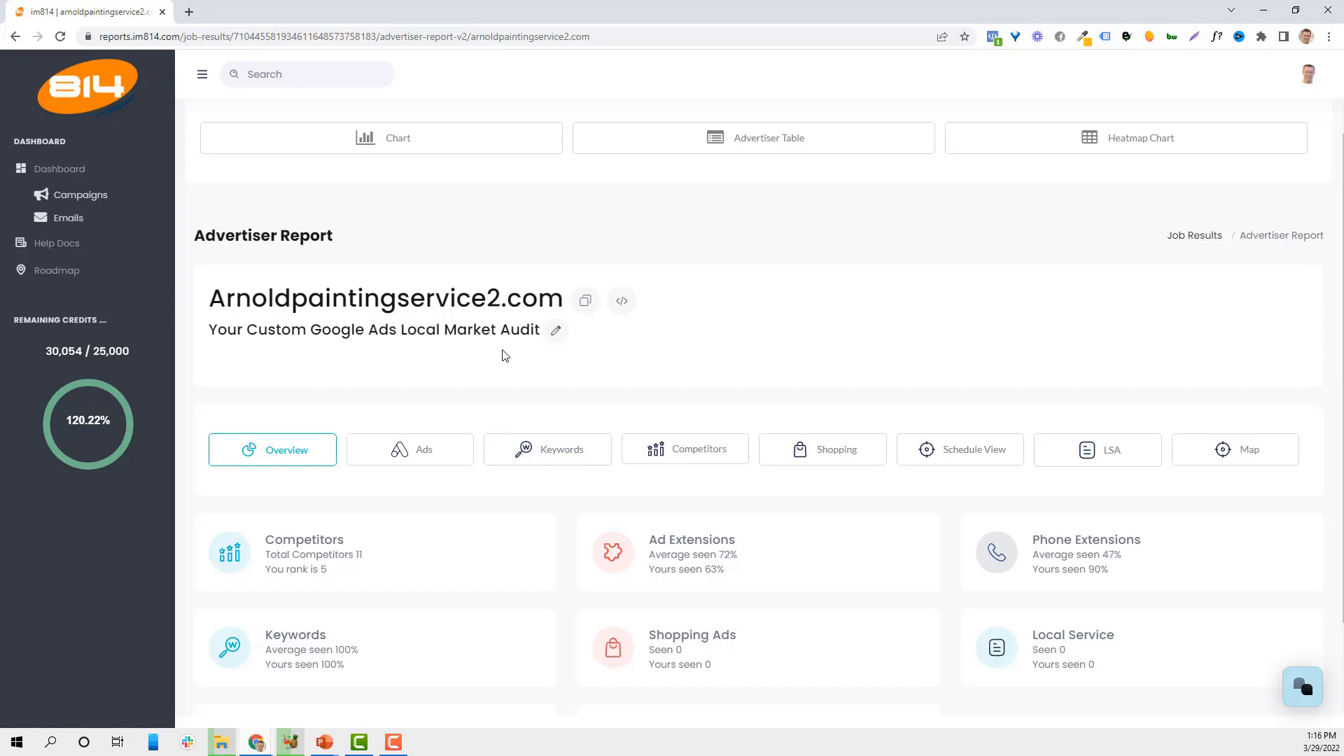
pyautogui.scroll(-2, 465, 471)
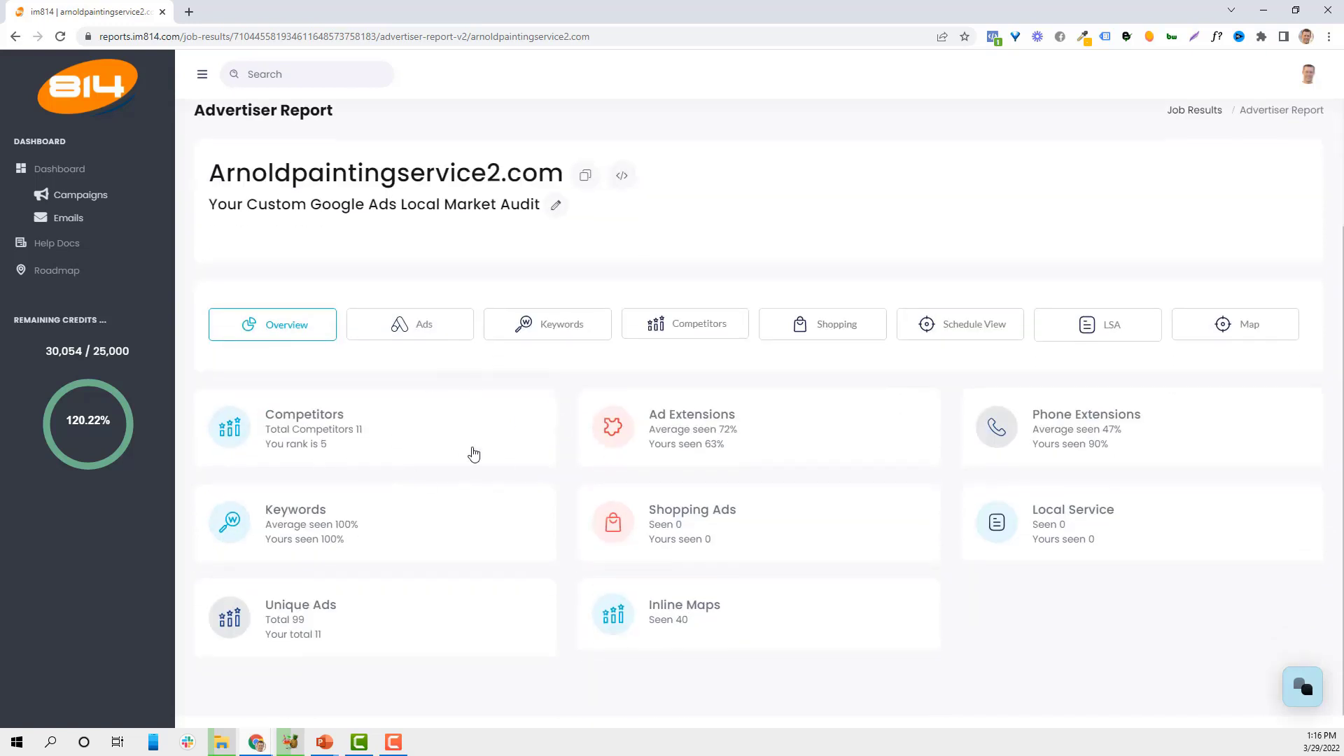
pyautogui.click(431, 331)
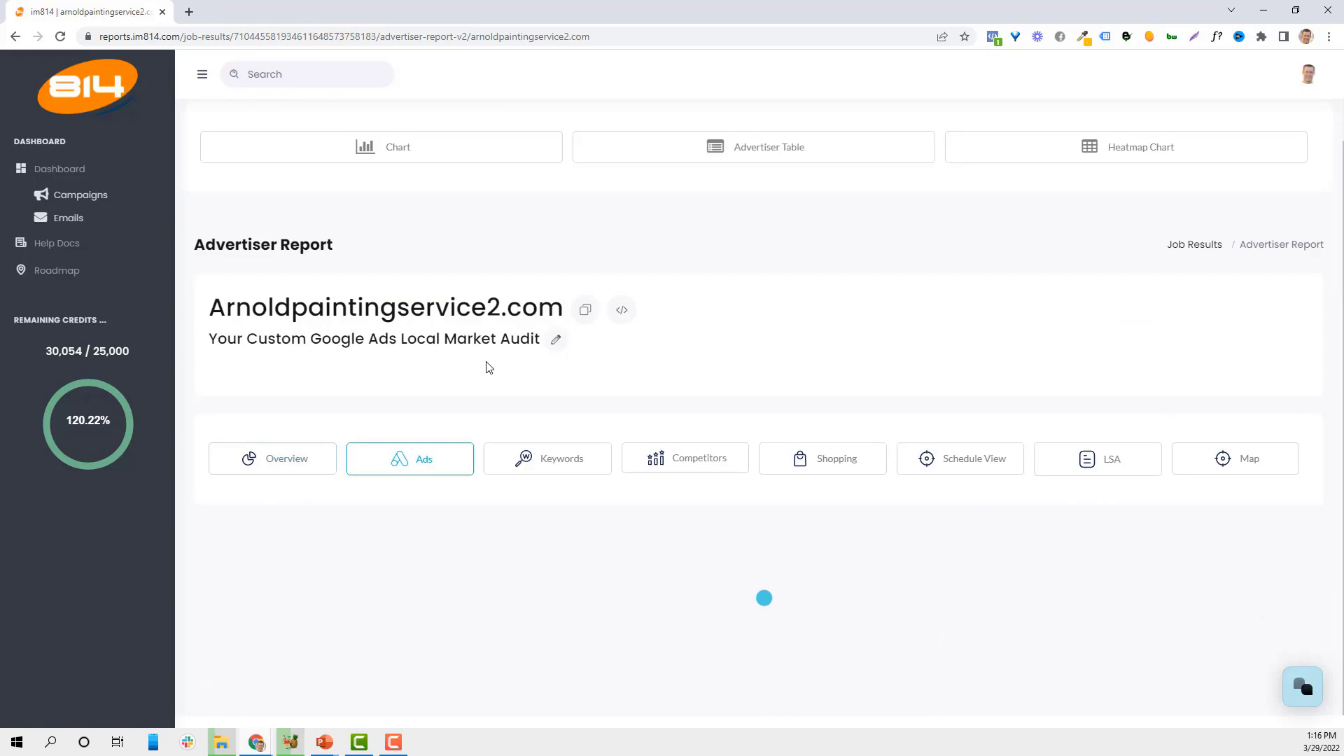
pyautogui.scroll(-12, 489, 368)
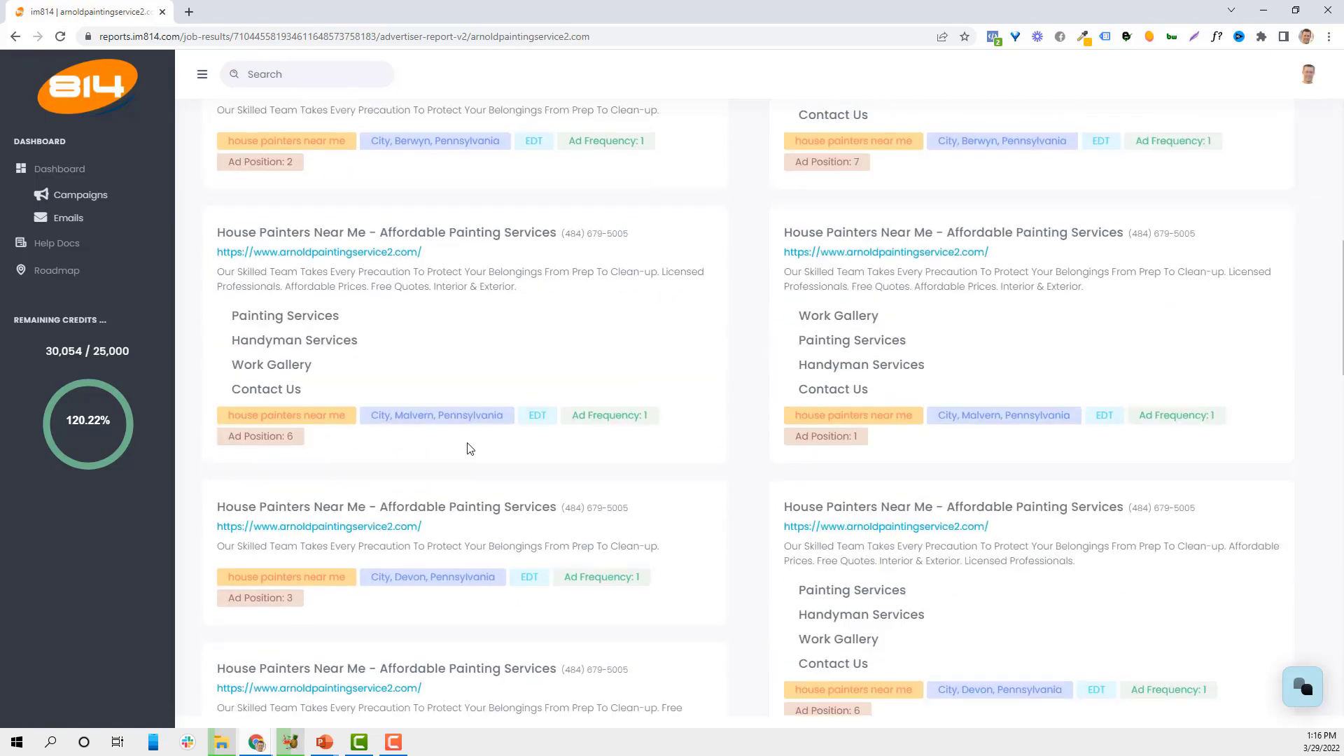
pyautogui.scroll(12, 469, 448)
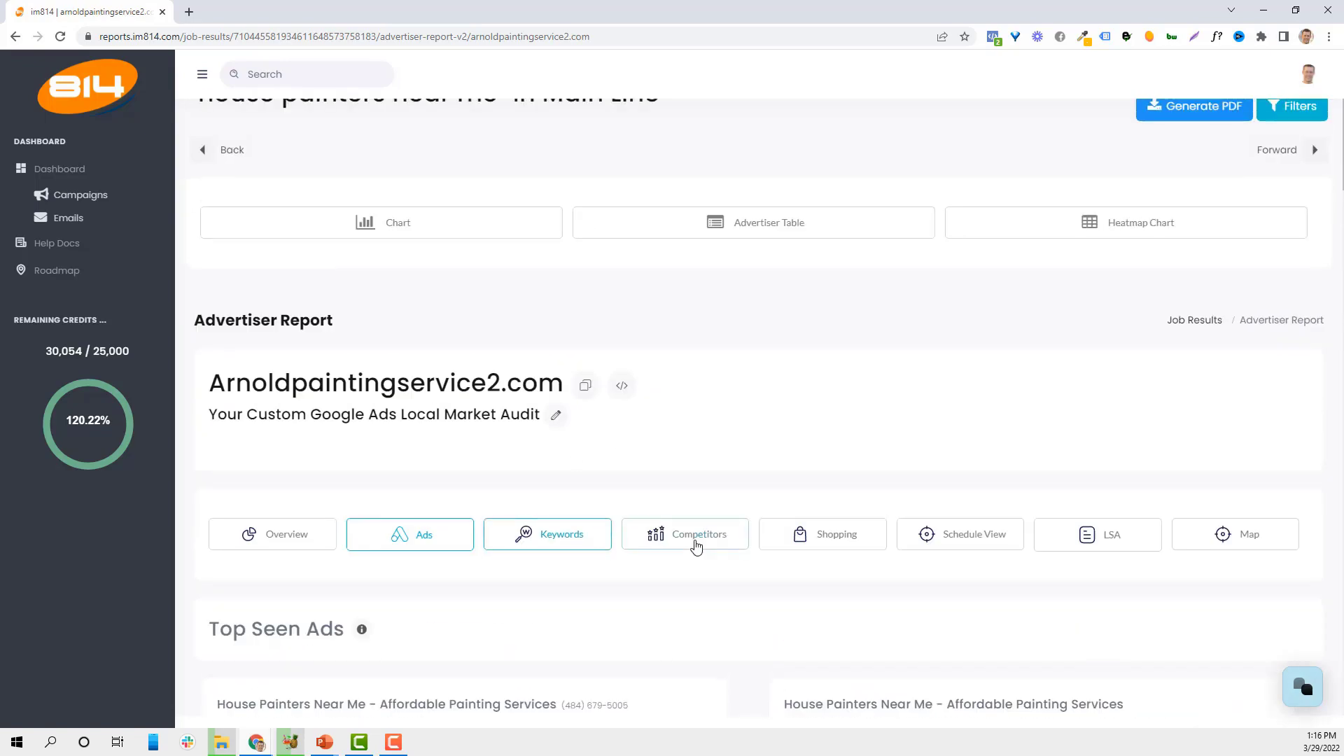
pyautogui.click(695, 539)
pyautogui.scroll(-2, 721, 464)
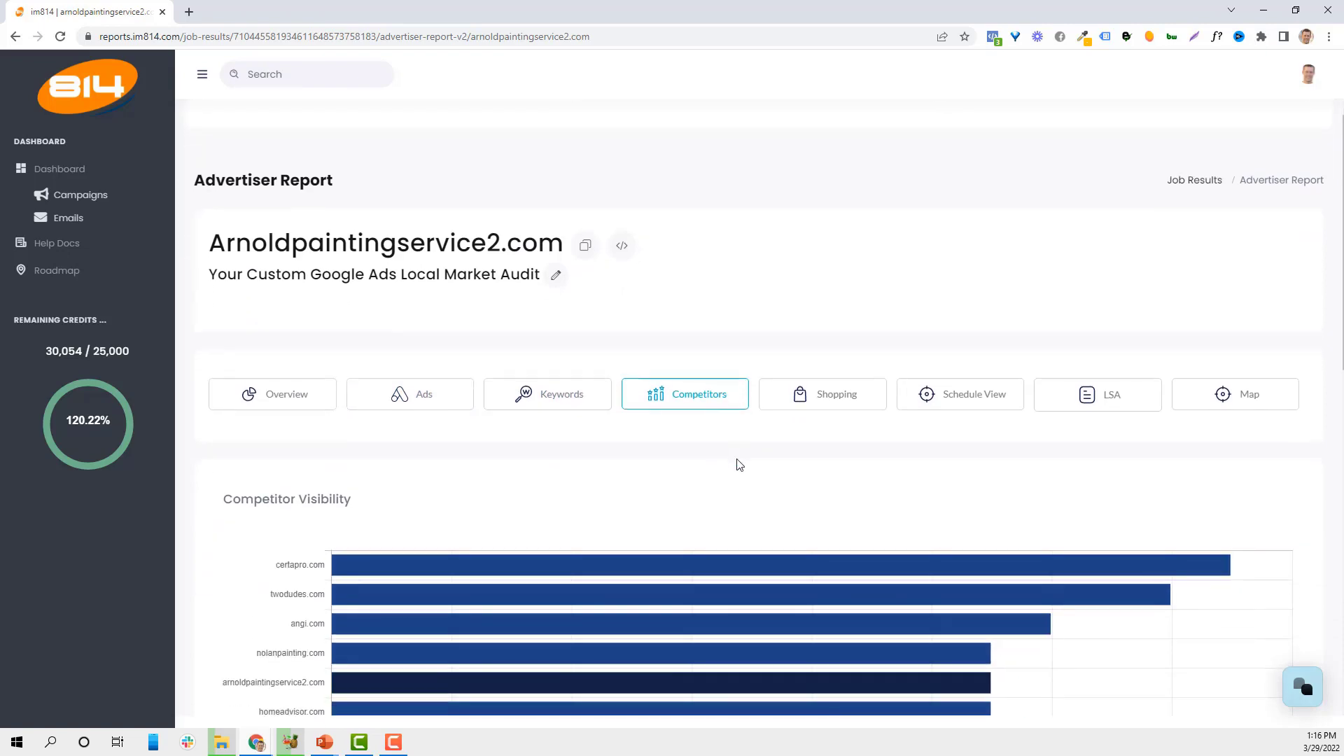
pyautogui.scroll(-2, 740, 465)
# - Check its local service ads, map listings and keyword data, then return to its top seen ads
pyautogui.click(1048, 265)
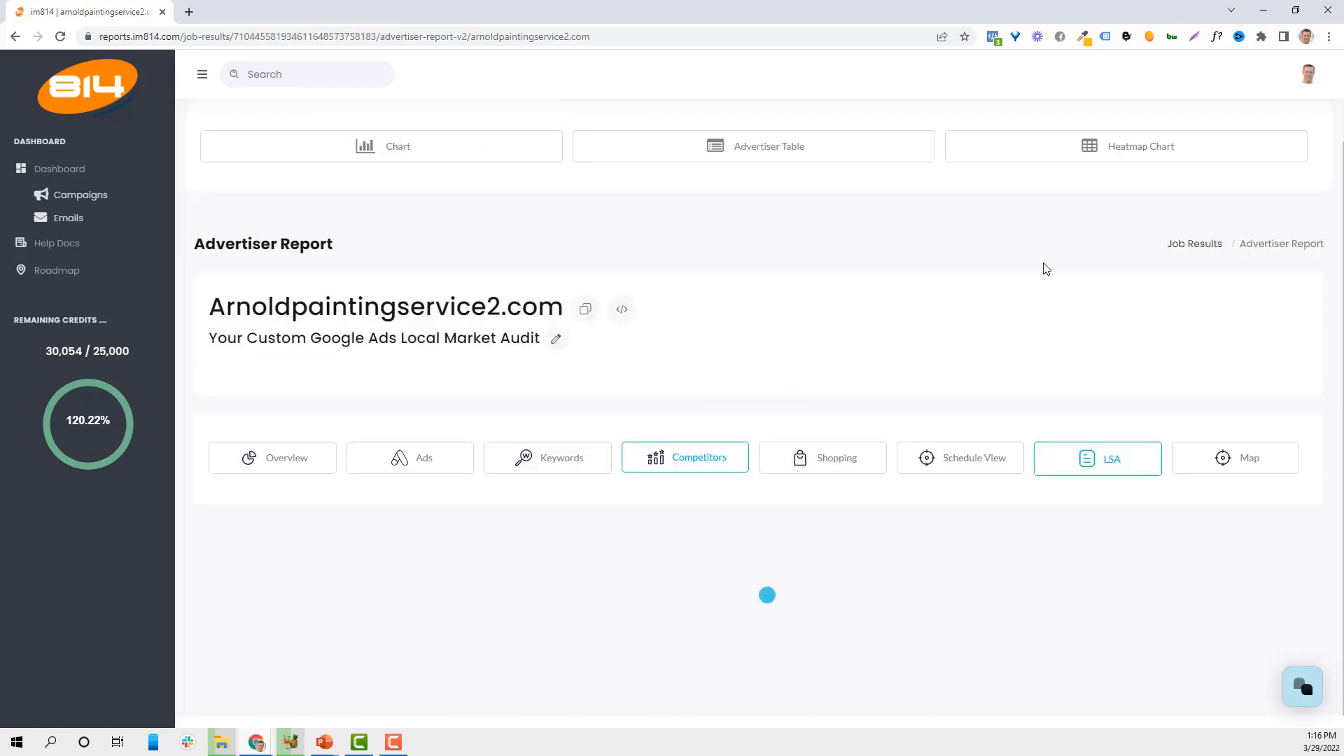
pyautogui.click(1196, 522)
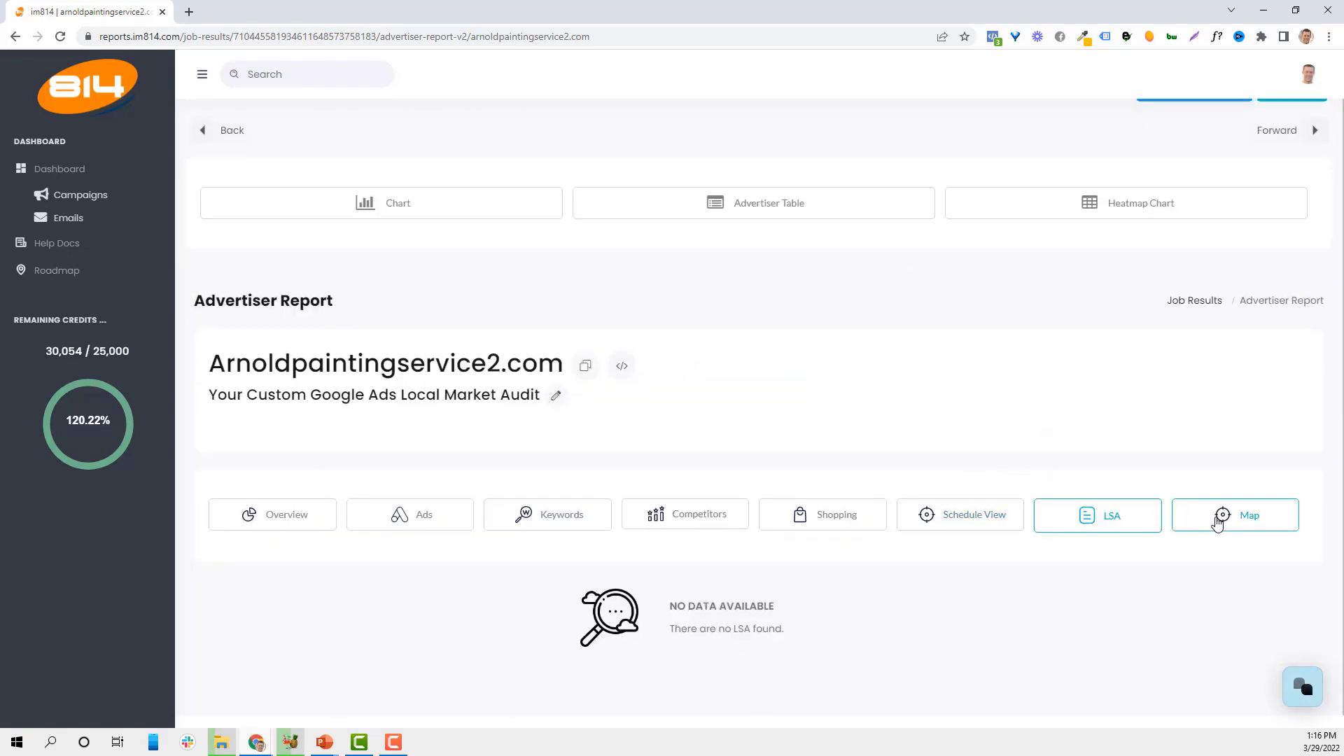
pyautogui.scroll(-3, 1120, 490)
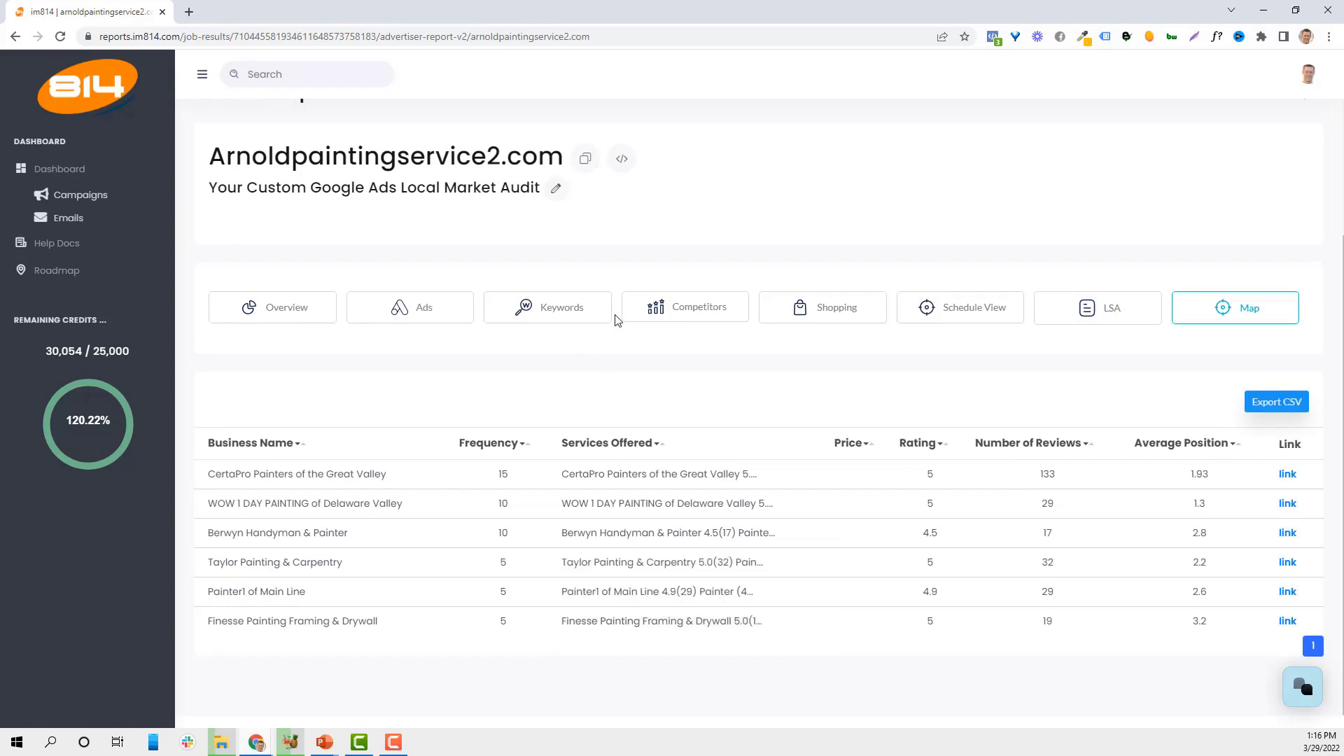
pyautogui.click(568, 310)
pyautogui.scroll(-3, 984, 390)
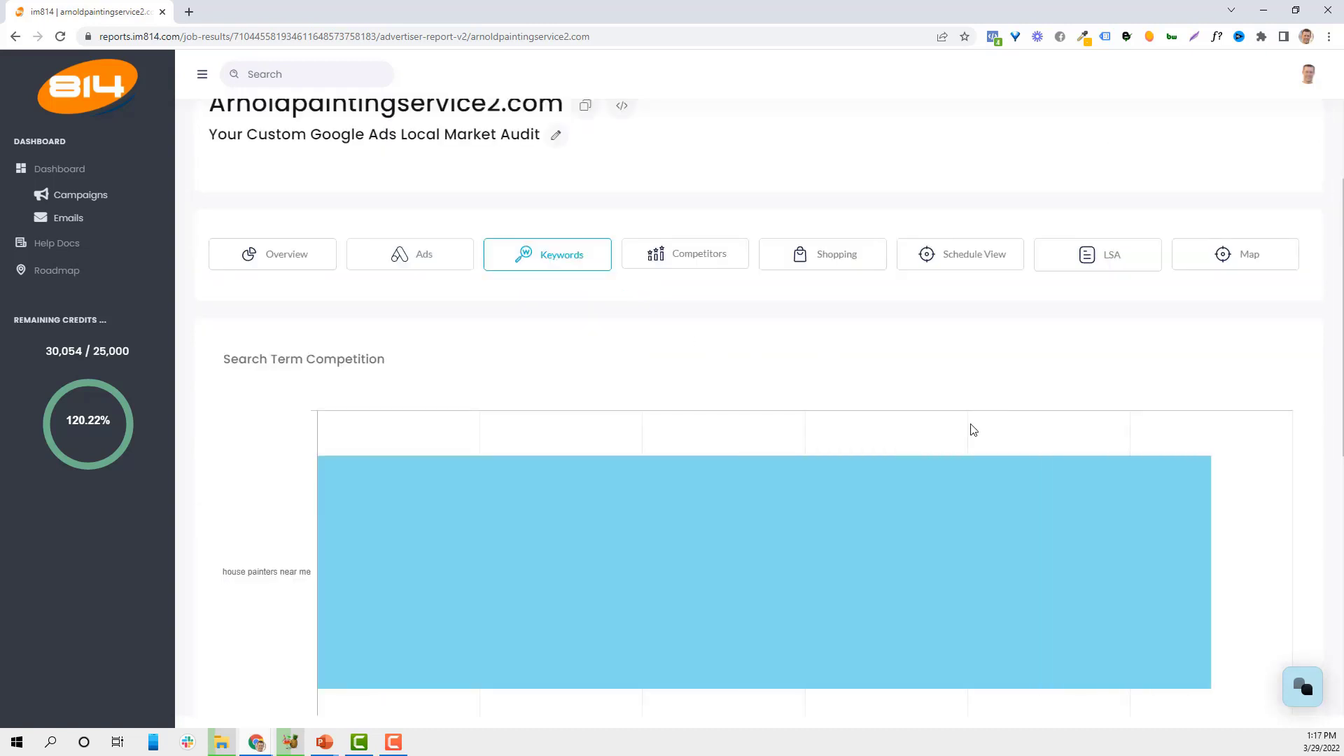
pyautogui.scroll(-5, 1015, 430)
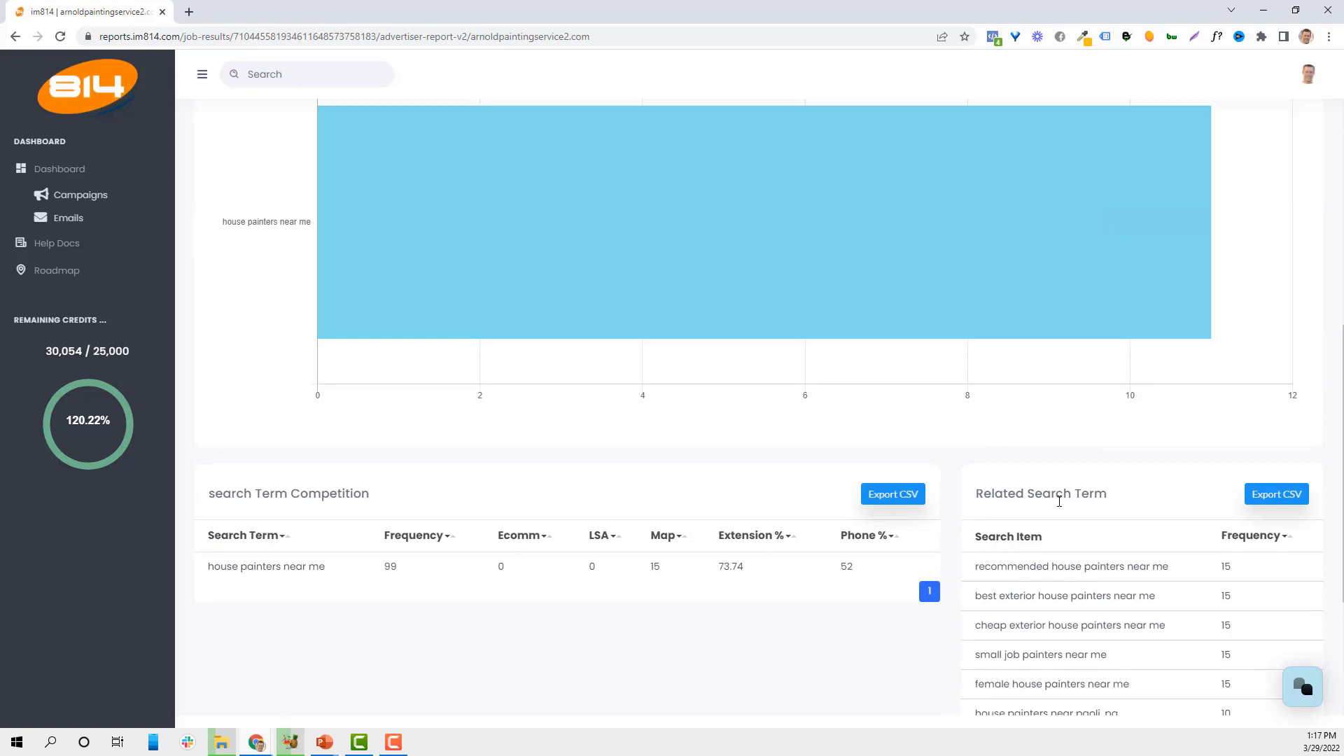
pyautogui.scroll(-2, 1101, 501)
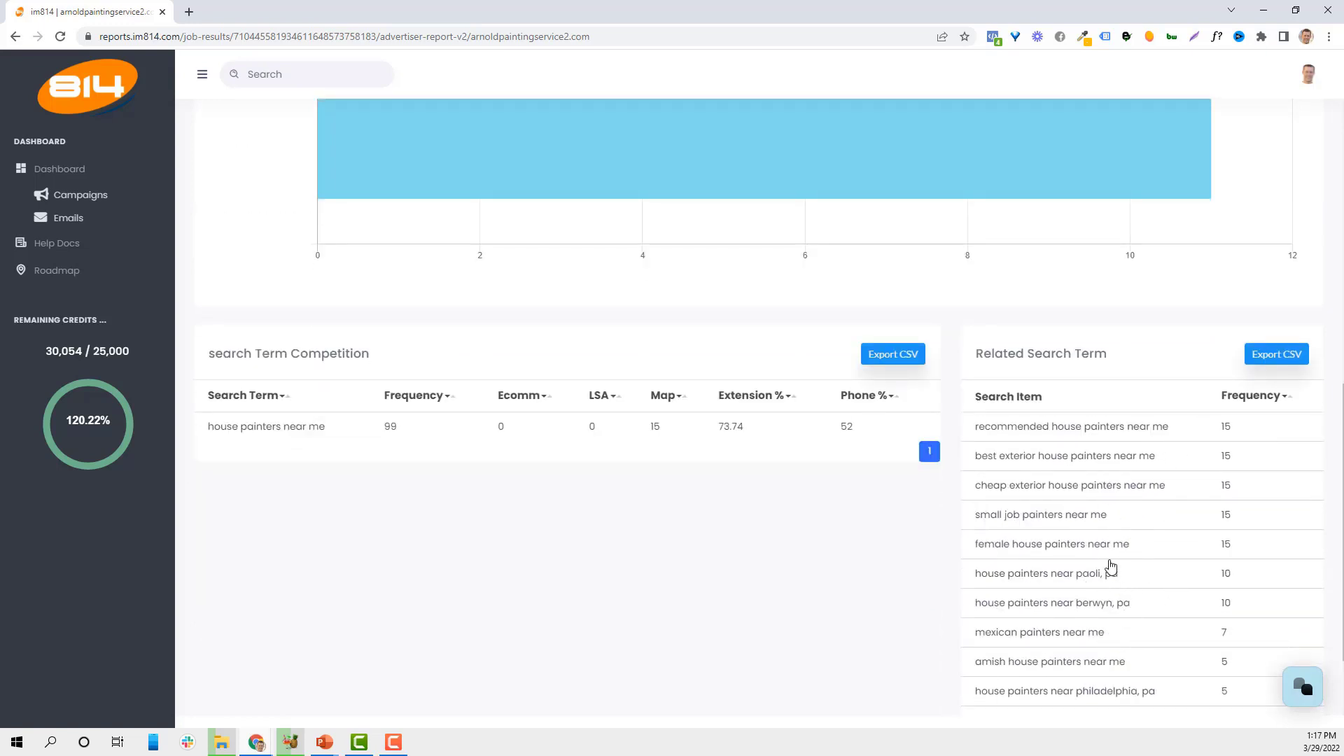
pyautogui.scroll(6, 1116, 537)
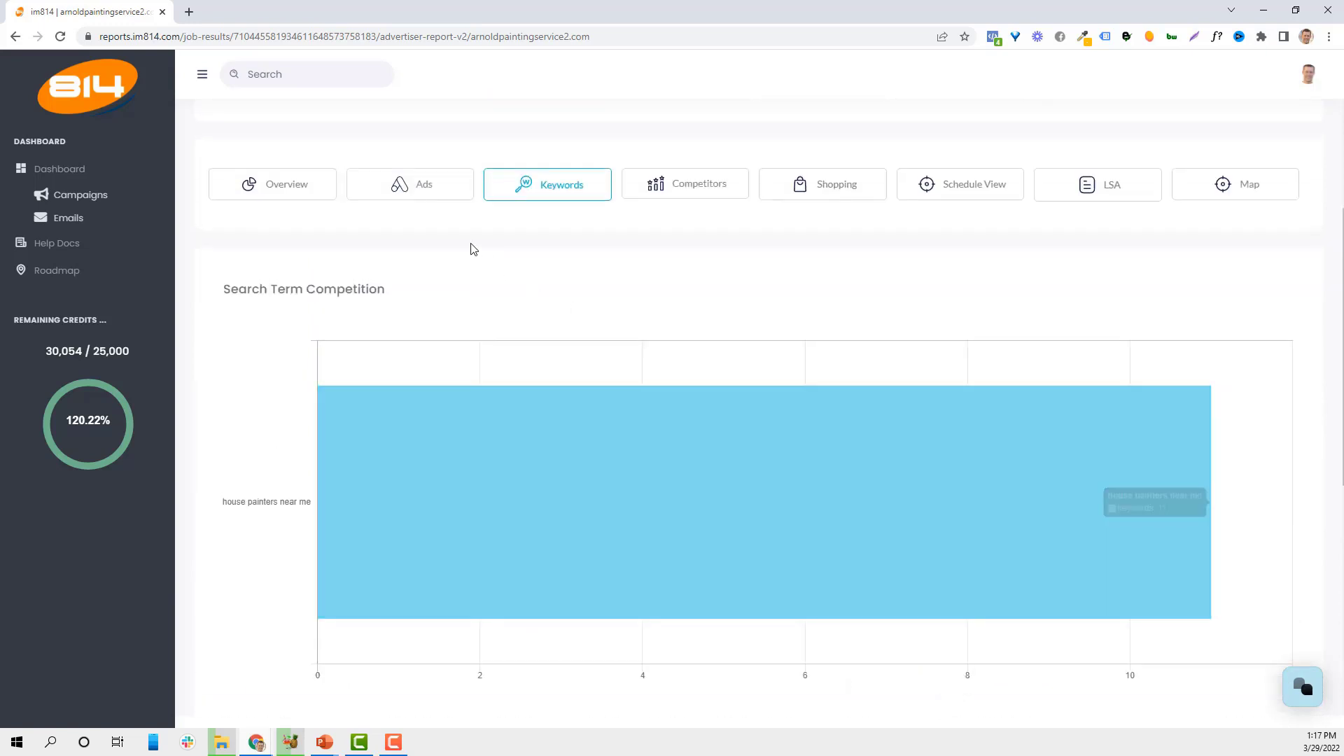
pyautogui.click(428, 196)
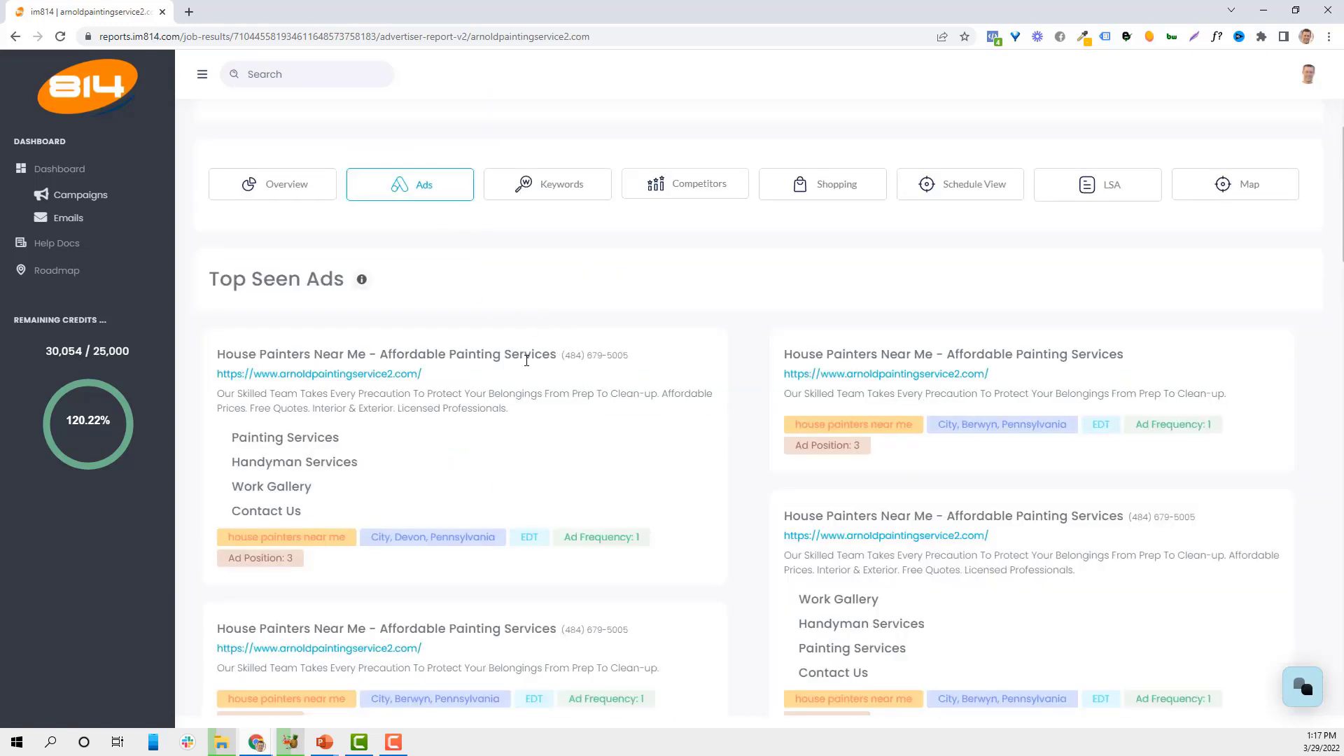
pyautogui.scroll(-15, 522, 413)
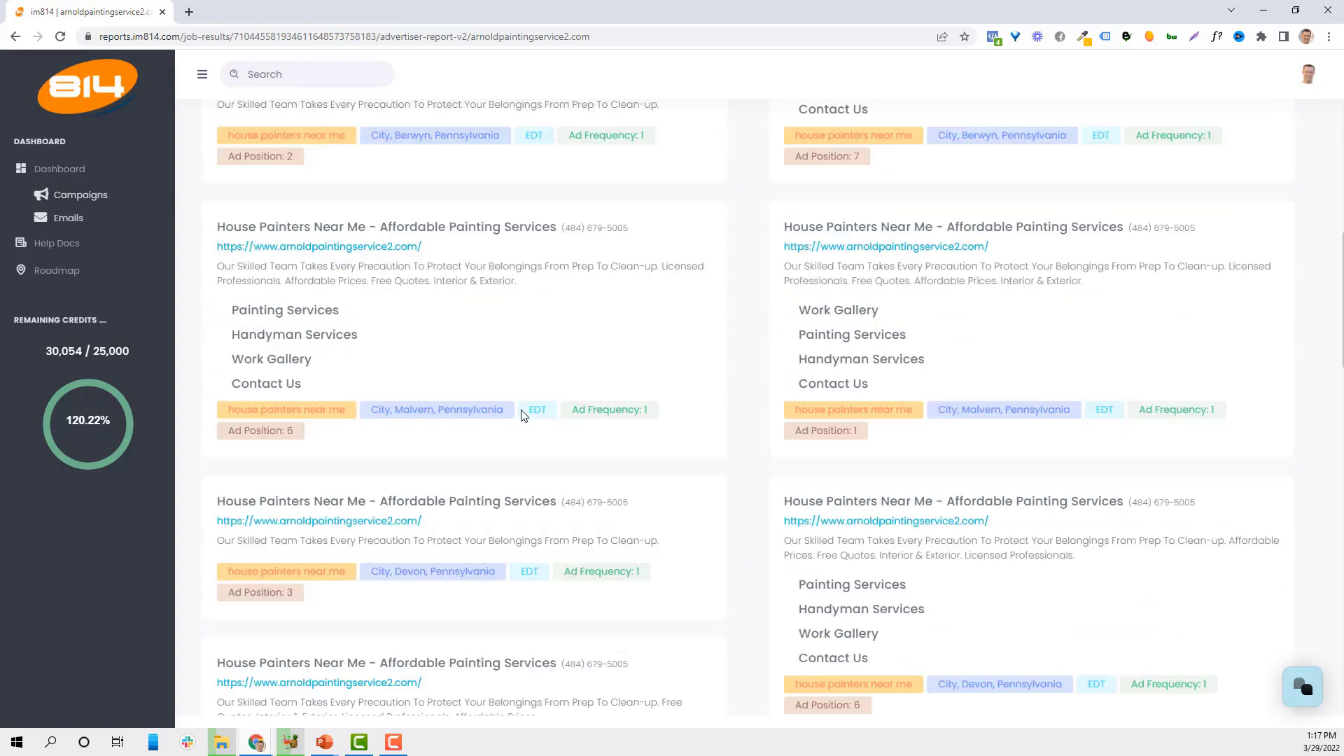
pyautogui.scroll(12, 549, 412)
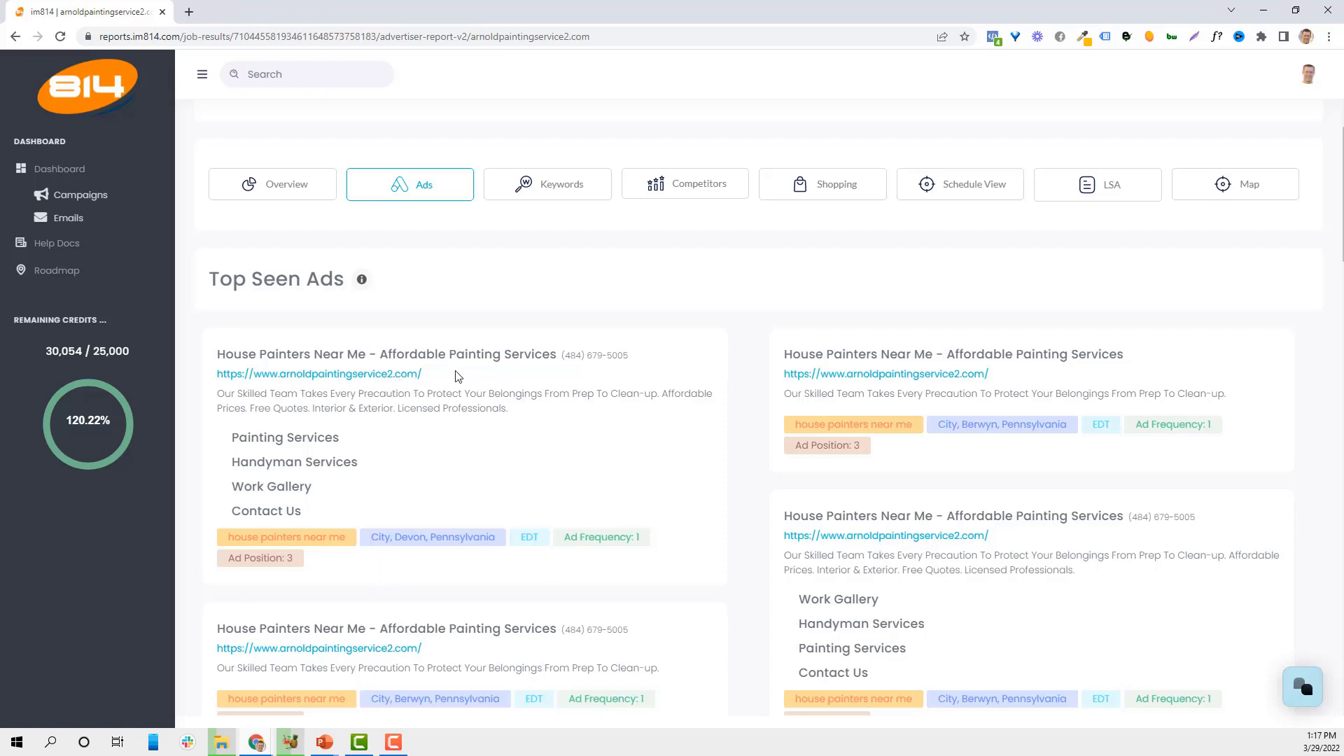
pyautogui.scroll(5, 462, 392)
pyautogui.scroll(-12, 1008, 472)
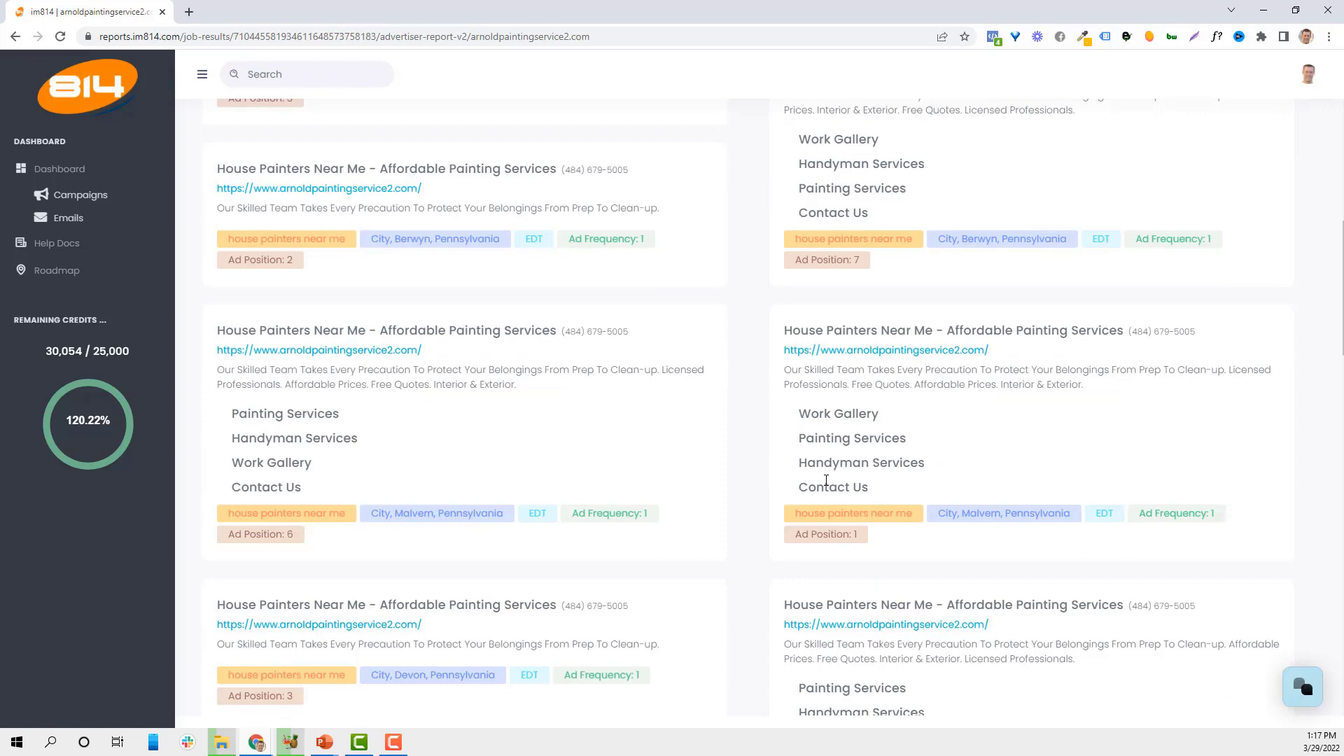
pyautogui.scroll(-10, 826, 480)
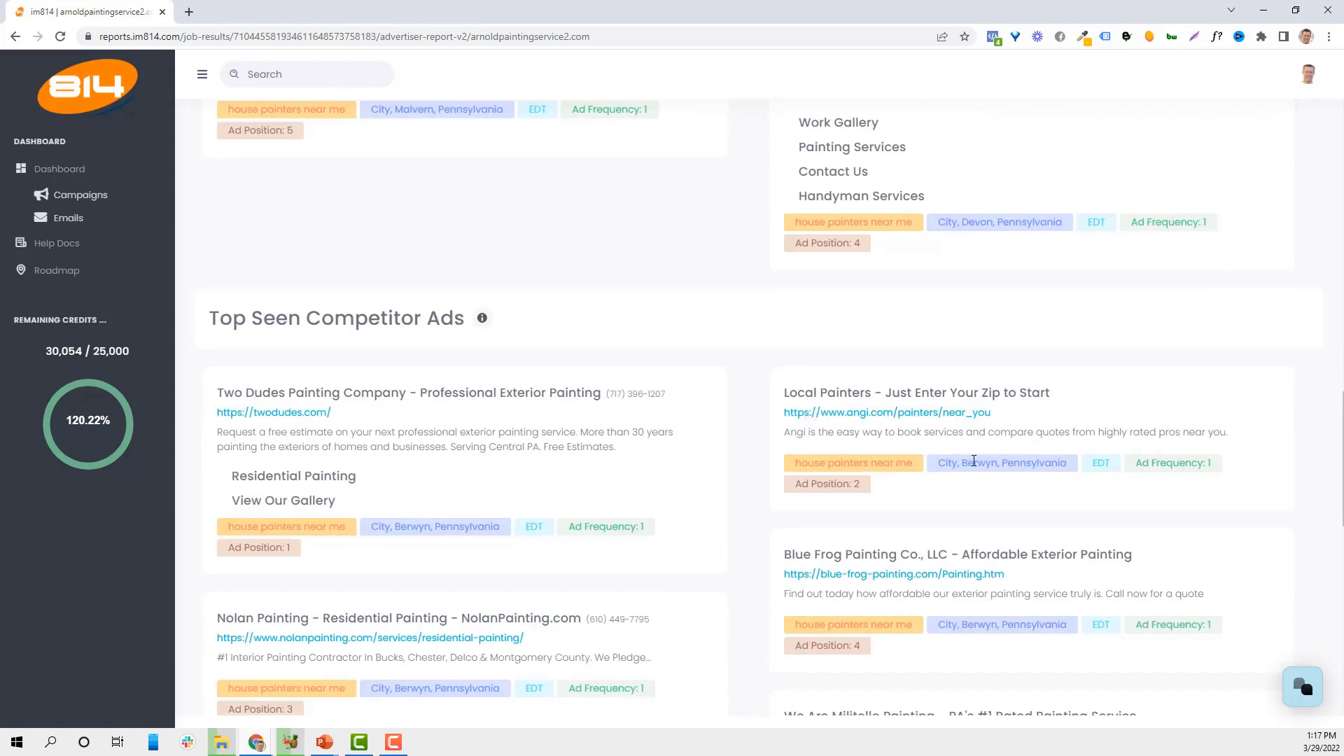
pyautogui.scroll(-2, 973, 462)
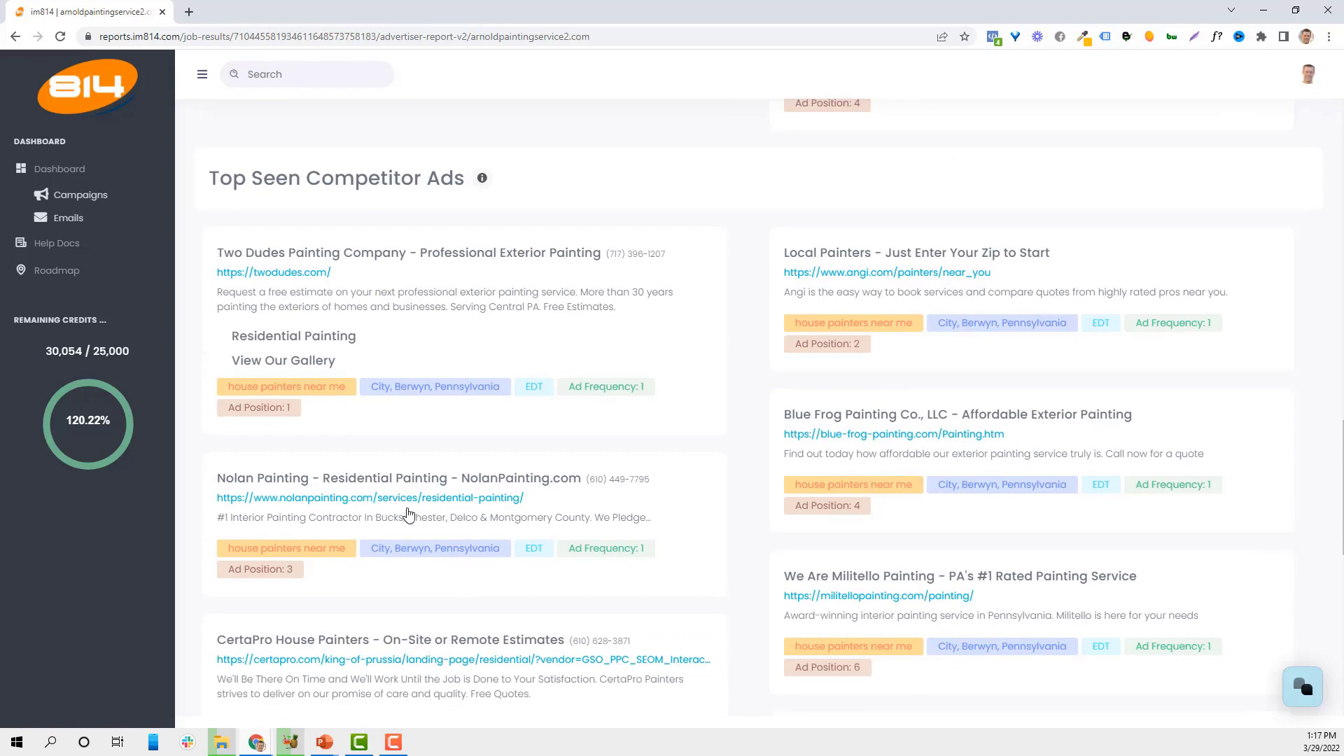
pyautogui.scroll(-1, 405, 659)
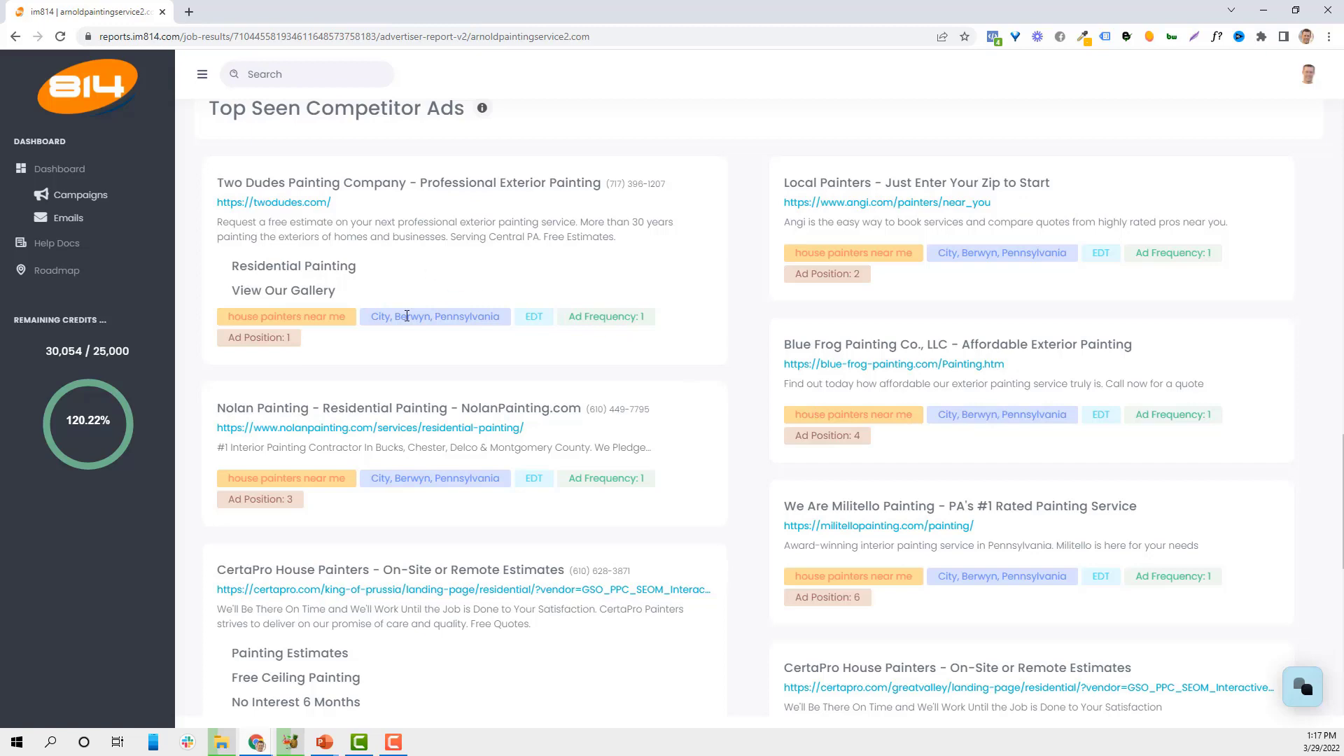
pyautogui.scroll(-3, 392, 441)
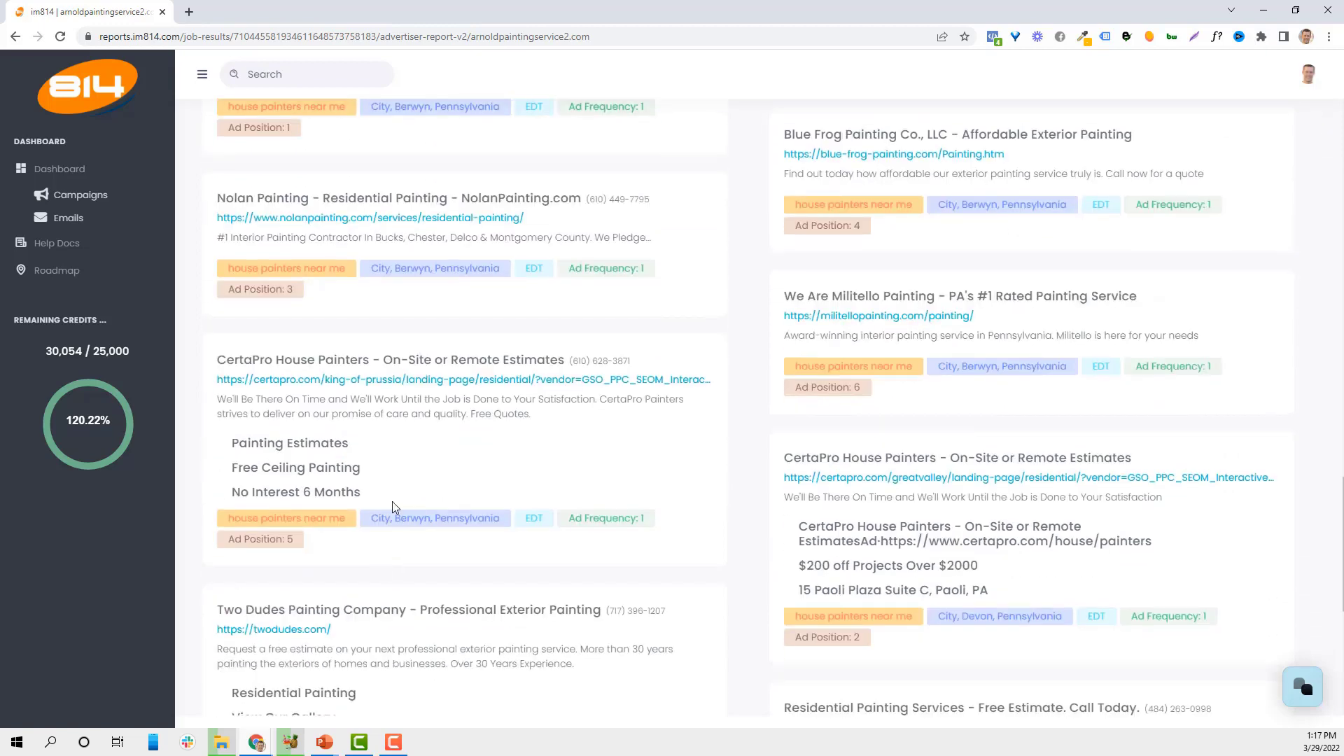
pyautogui.scroll(2, 440, 490)
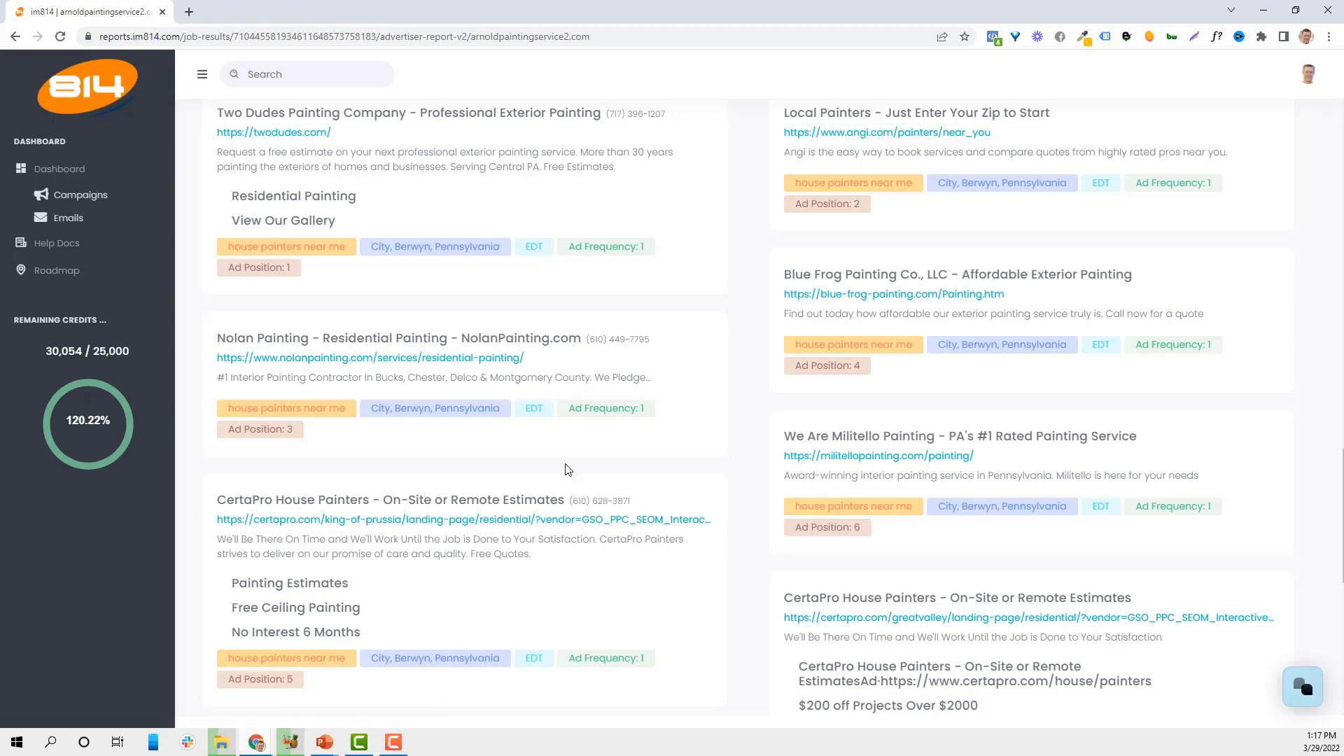
pyautogui.scroll(-1, 588, 476)
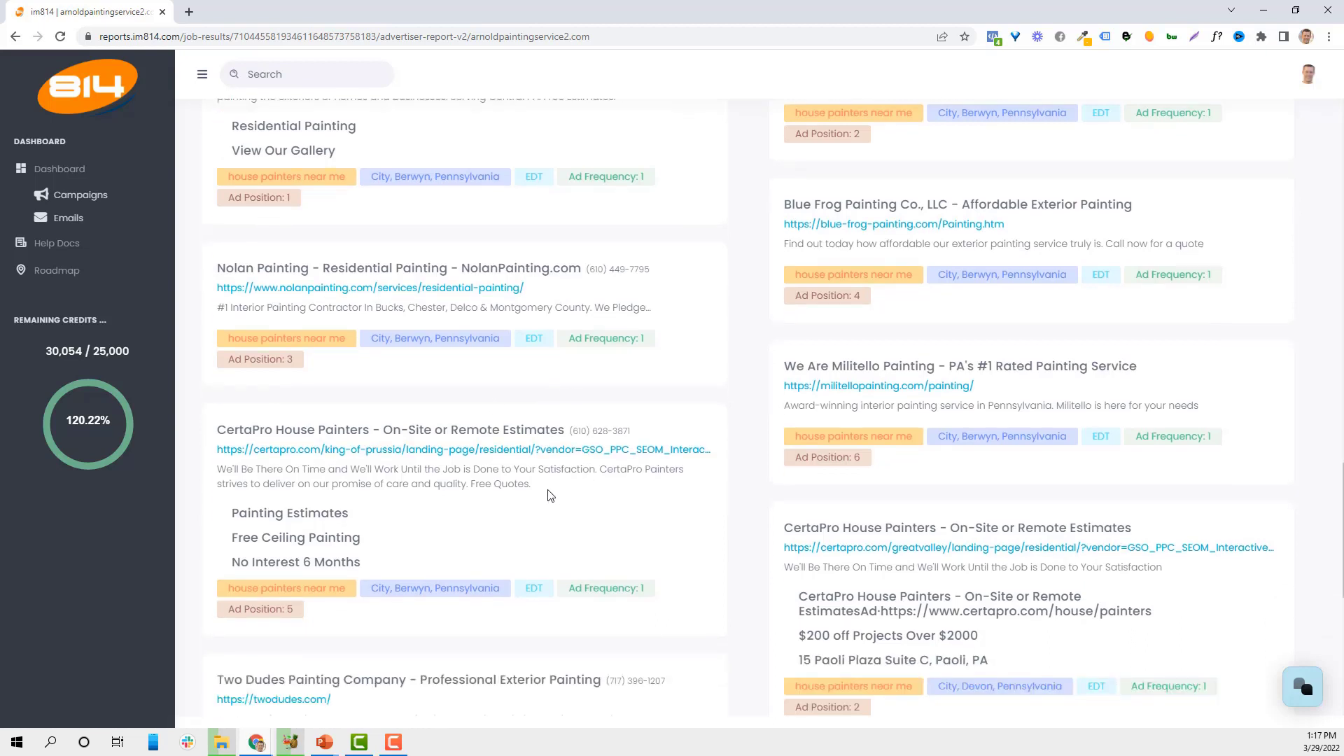
pyautogui.scroll(-2, 551, 496)
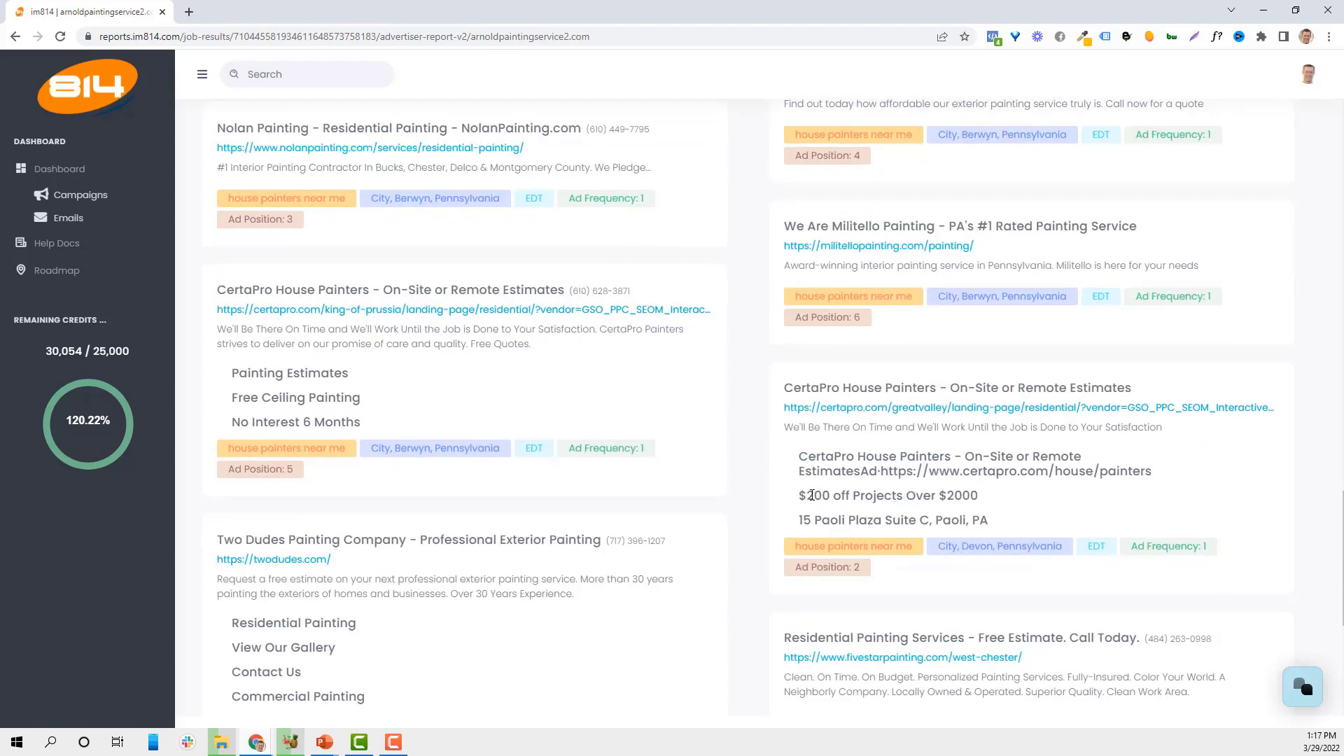
pyautogui.scroll(2, 746, 469)
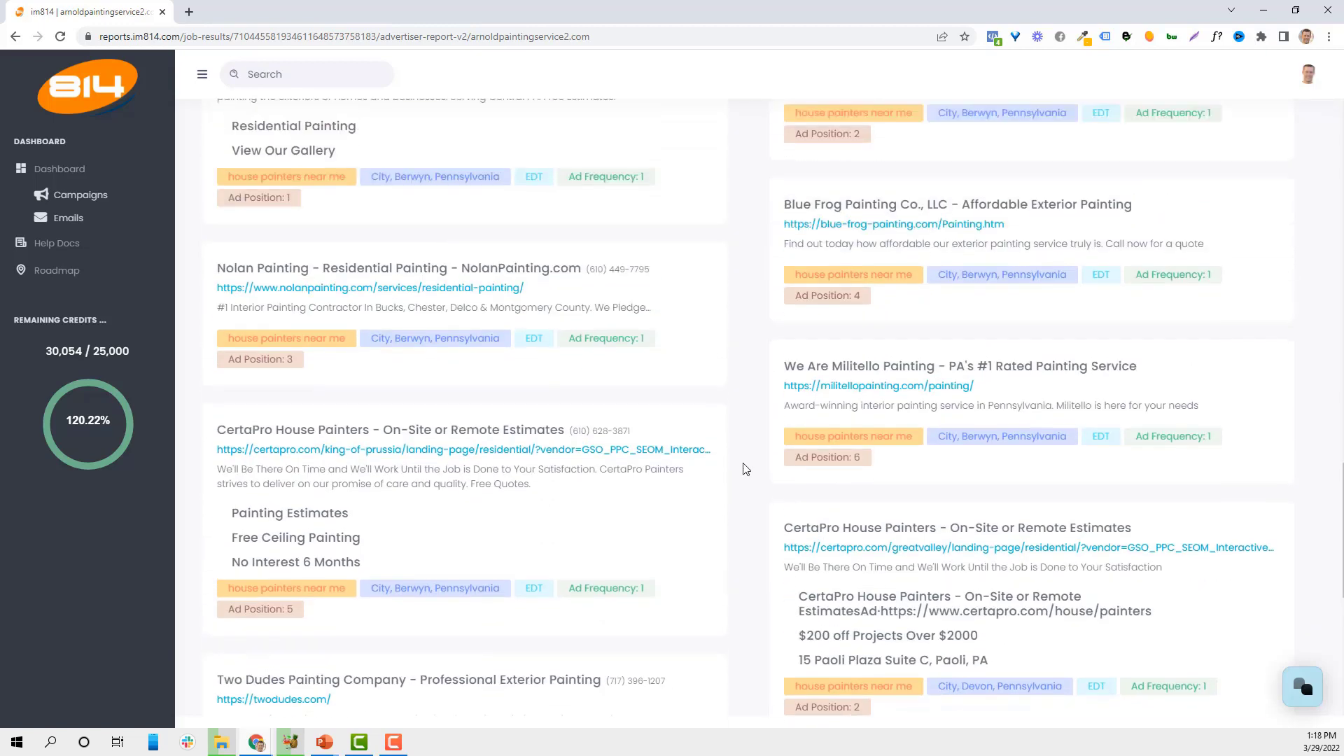
pyautogui.scroll(5, 425, 435)
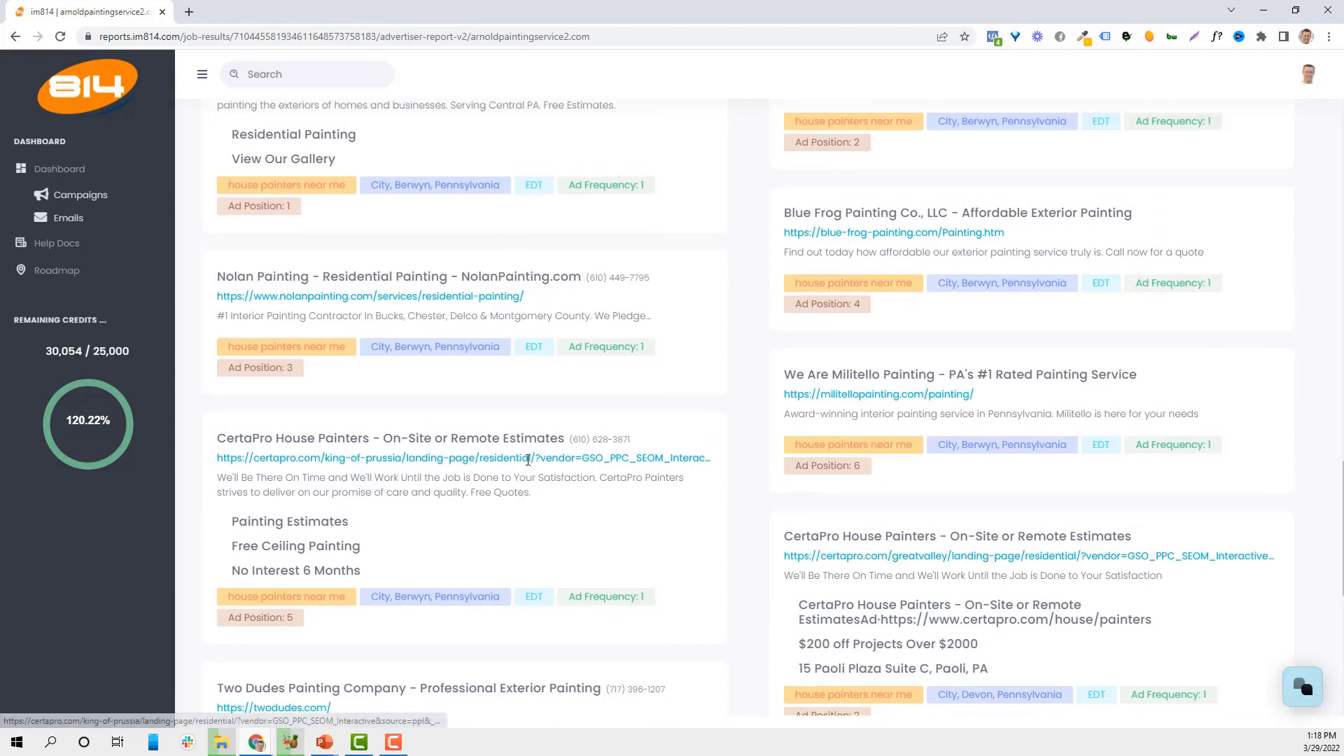
pyautogui.scroll(15, 612, 428)
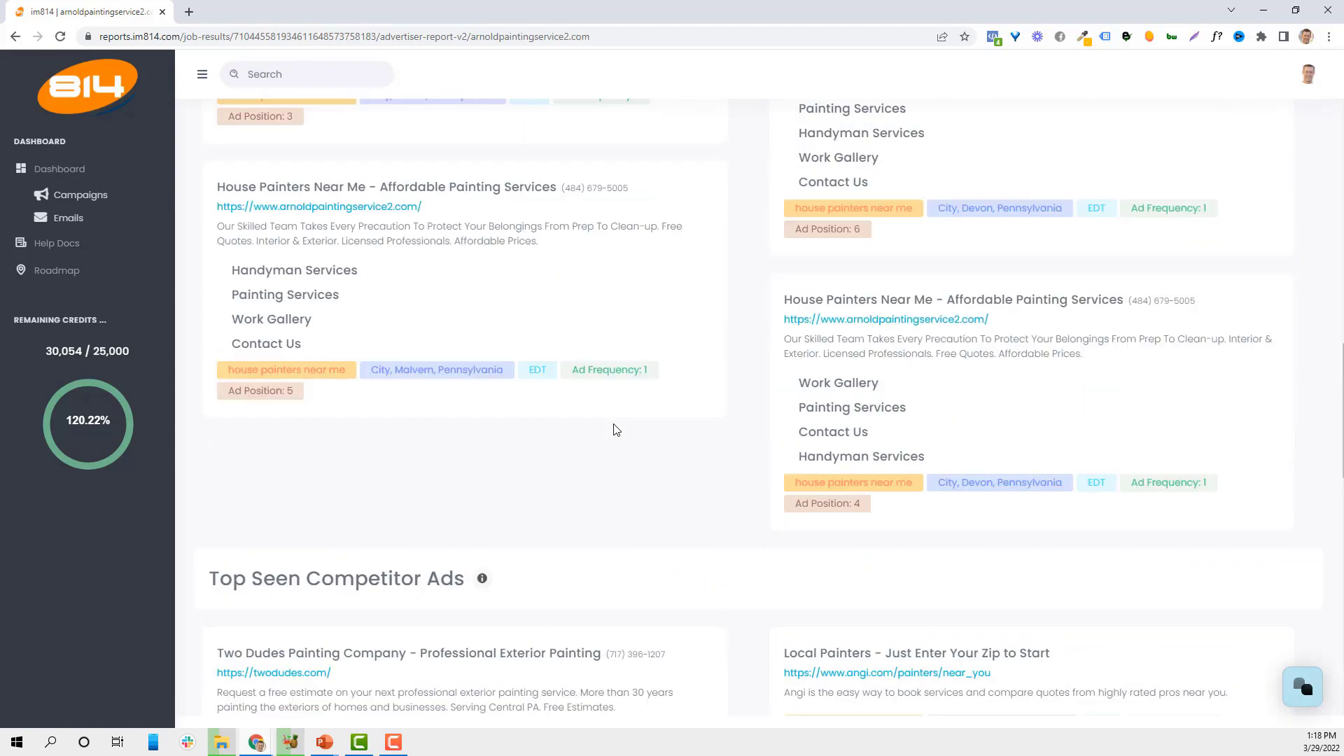
pyautogui.scroll(2, 614, 425)
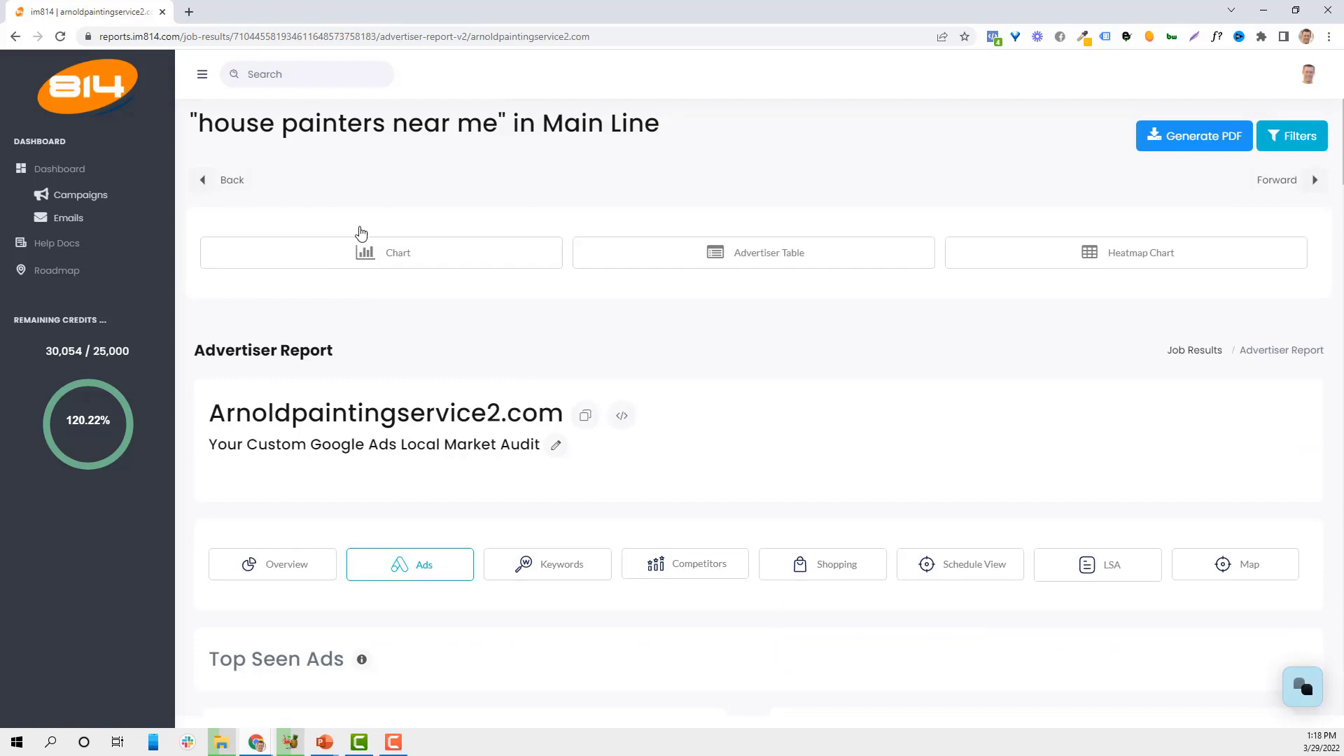
pyautogui.scroll(-12, 555, 423)
pyautogui.scroll(-6, 705, 444)
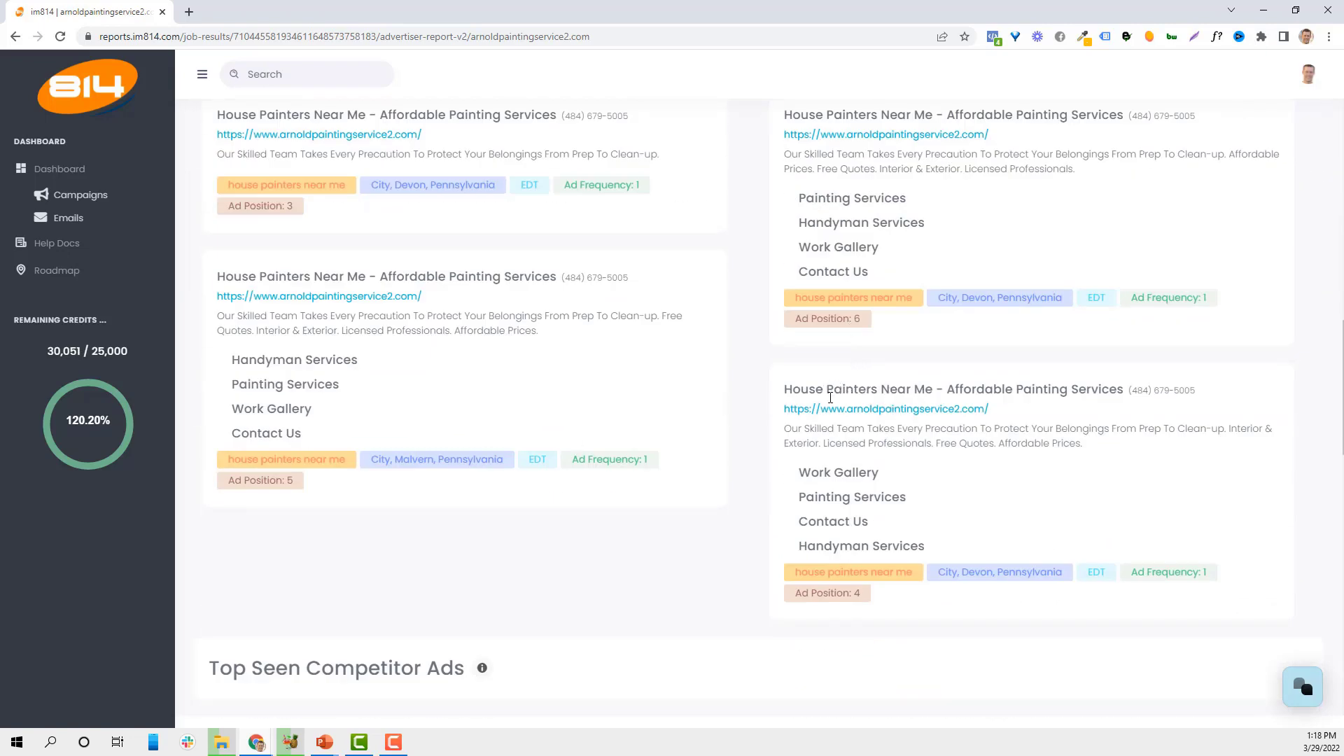
pyautogui.scroll(-6, 866, 390)
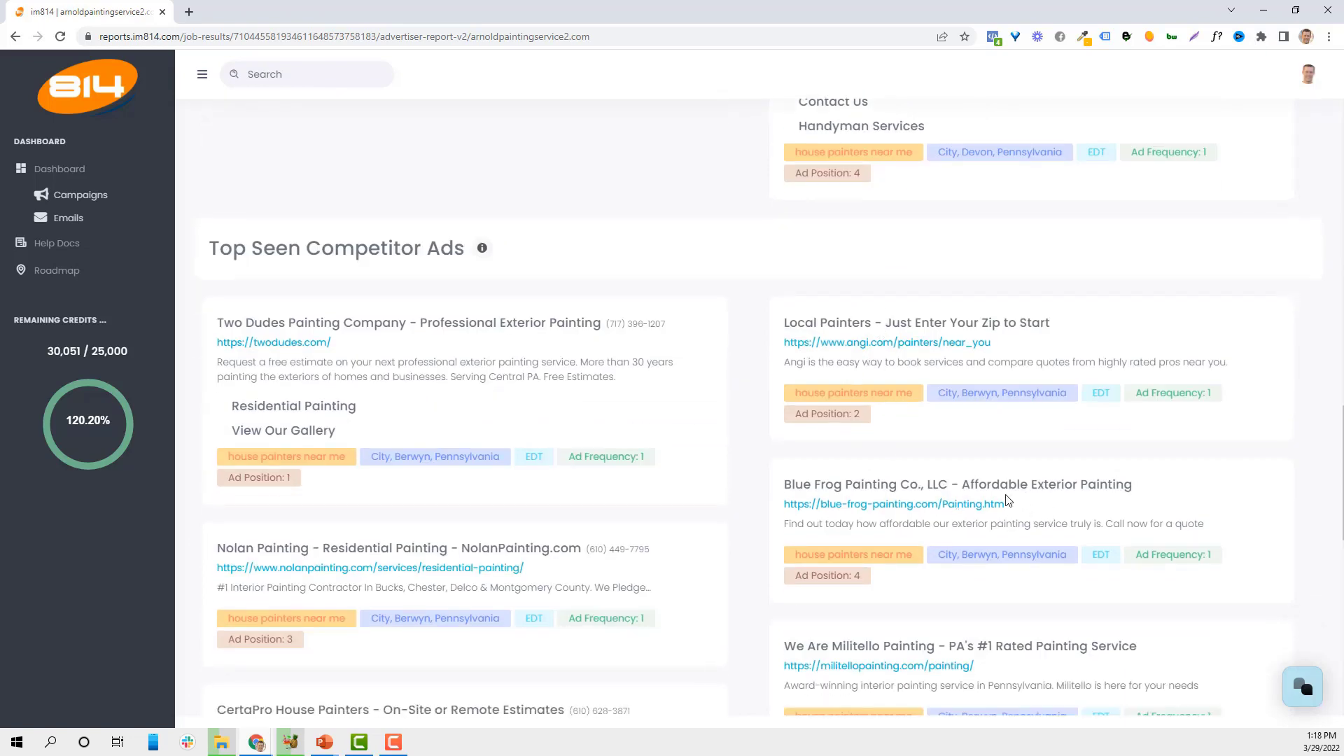
pyautogui.scroll(-2, 1017, 572)
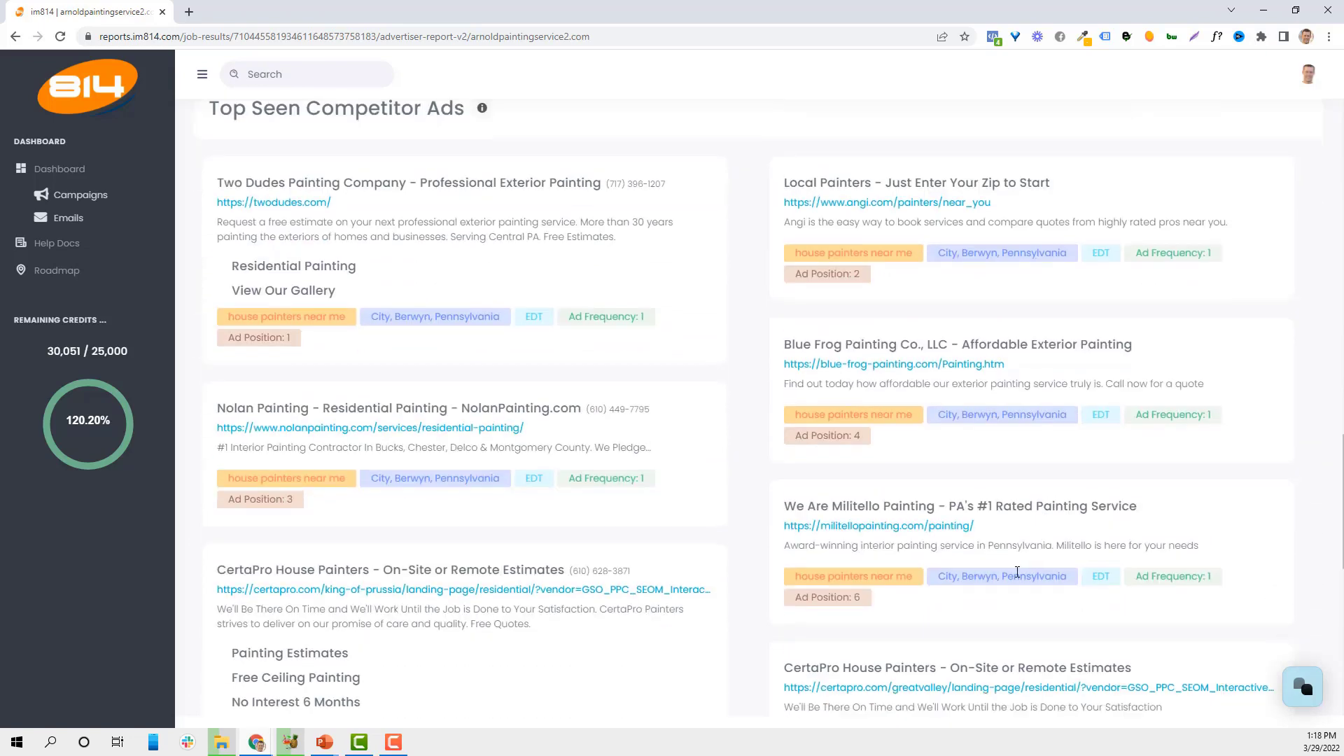
pyautogui.scroll(4, 519, 360)
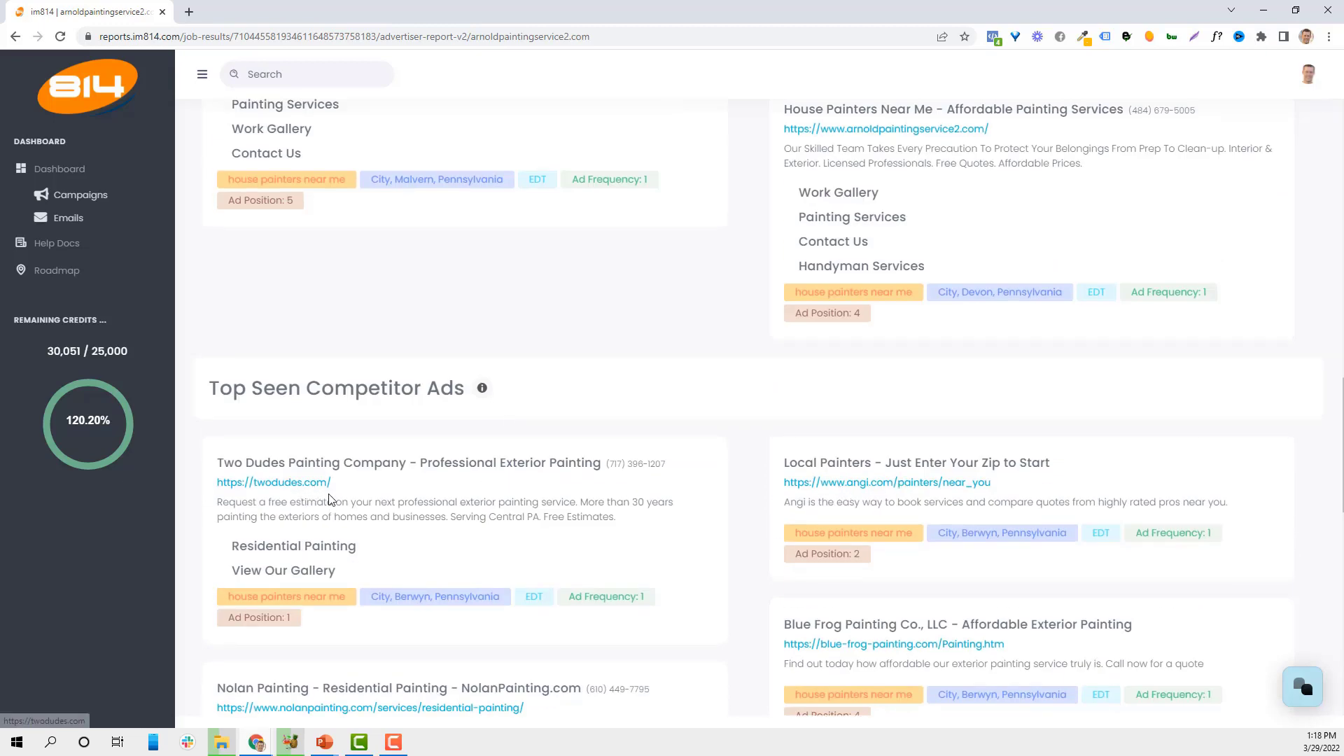
pyautogui.scroll(-3, 329, 498)
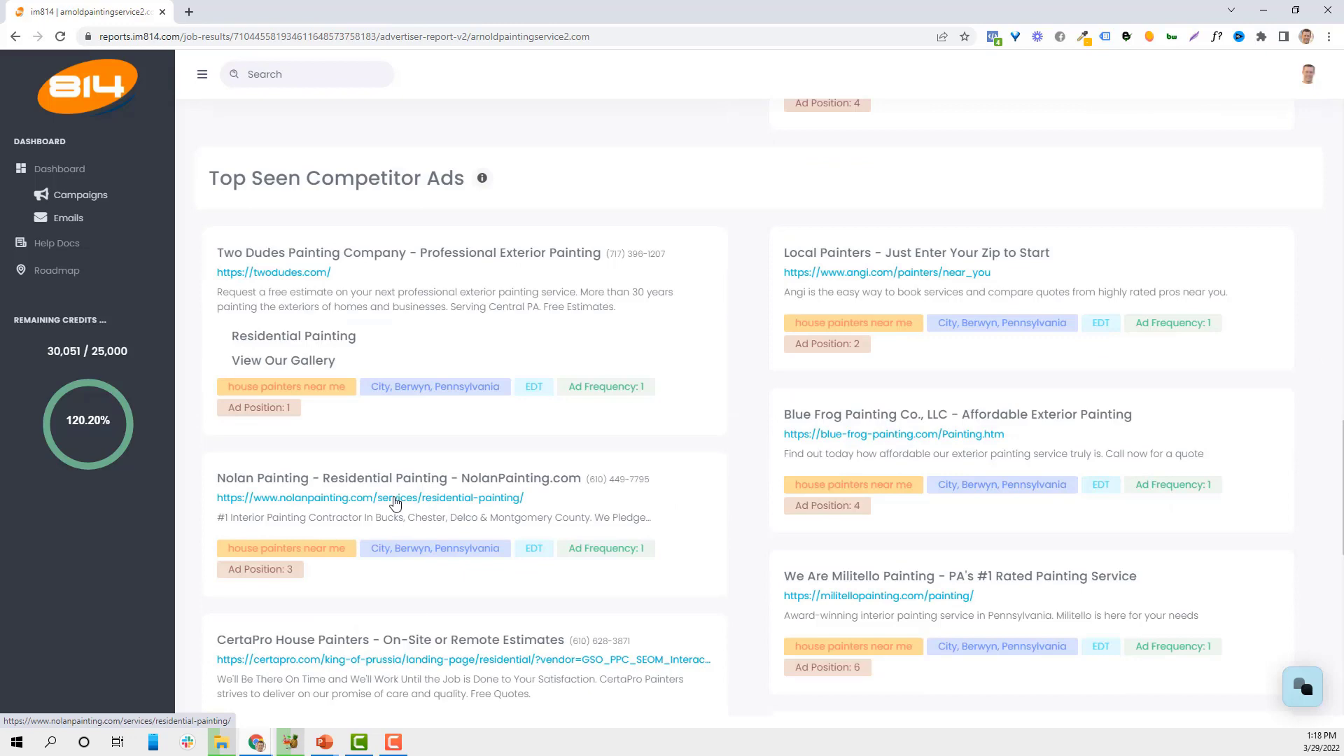
# - Open the Nolan Painting and Militello Painting landing pages in new tabs and browse them
pyautogui.click(394, 500)
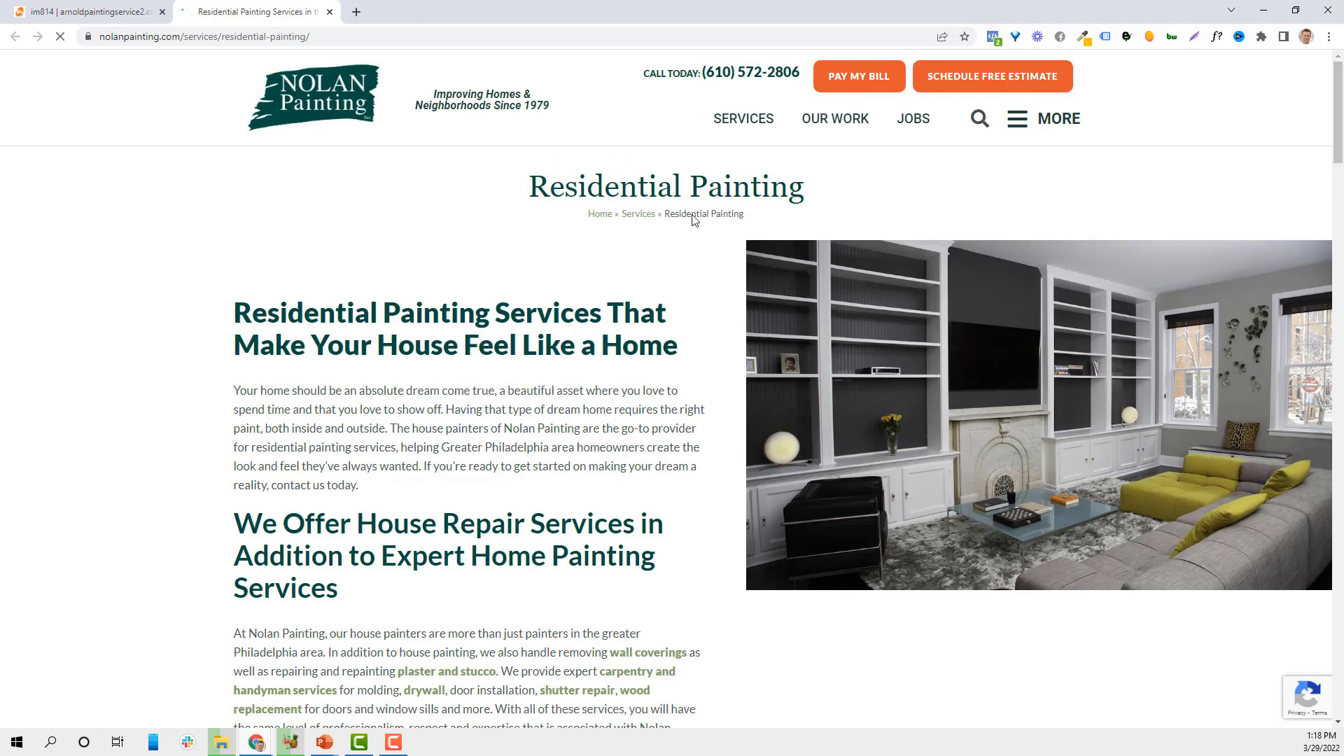
pyautogui.click(98, 12)
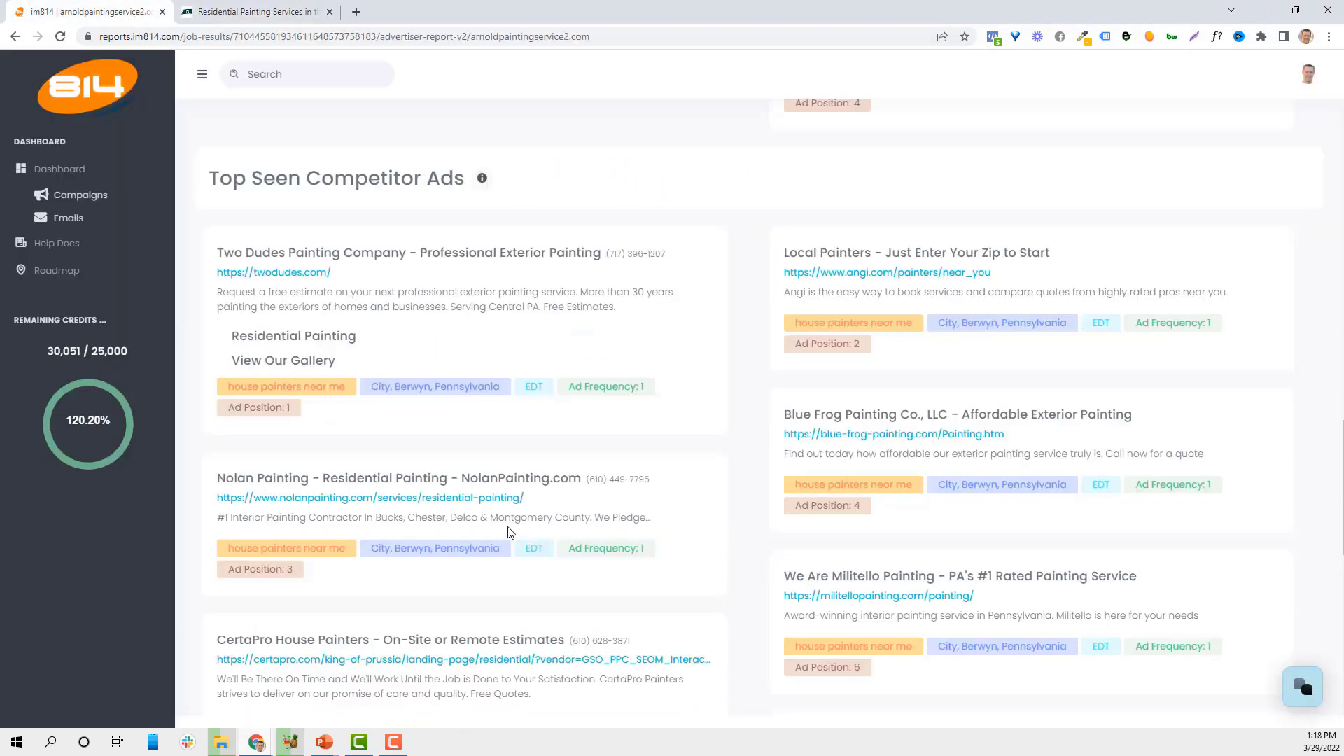
pyautogui.scroll(-2, 770, 553)
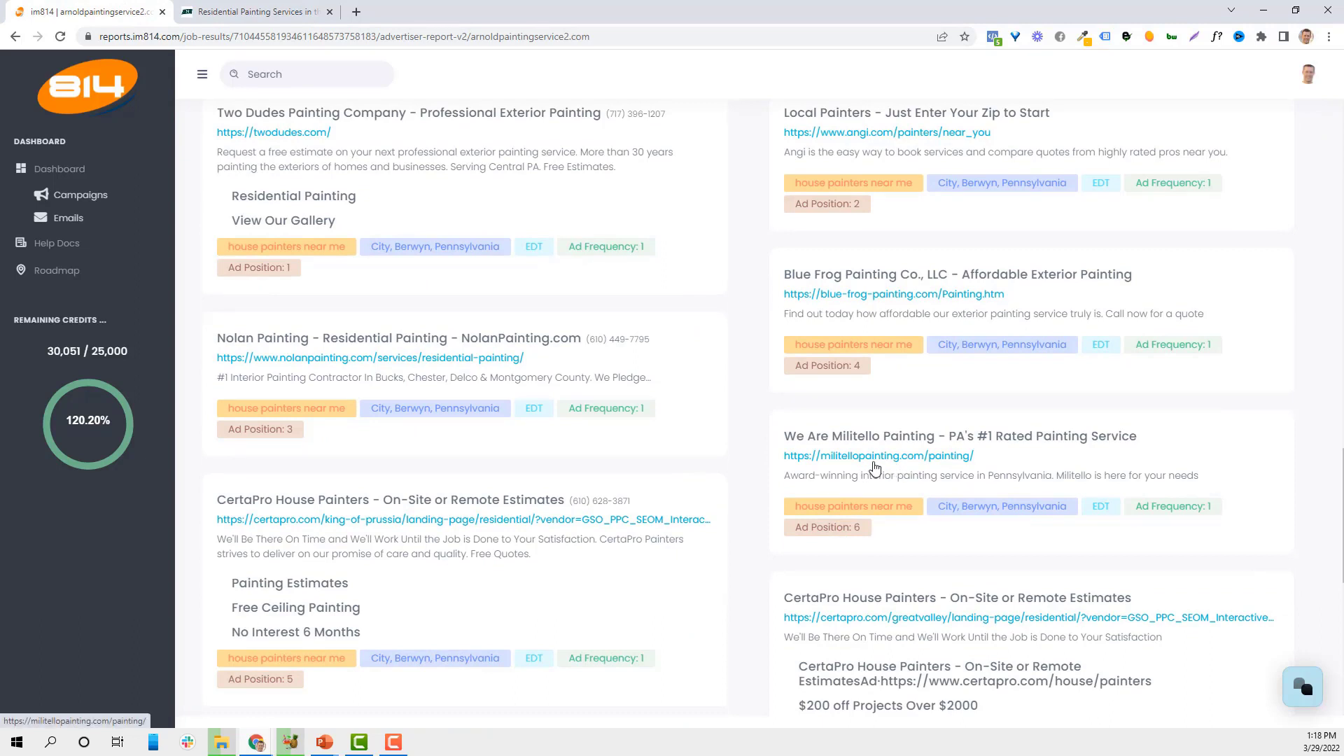
pyautogui.click(879, 457)
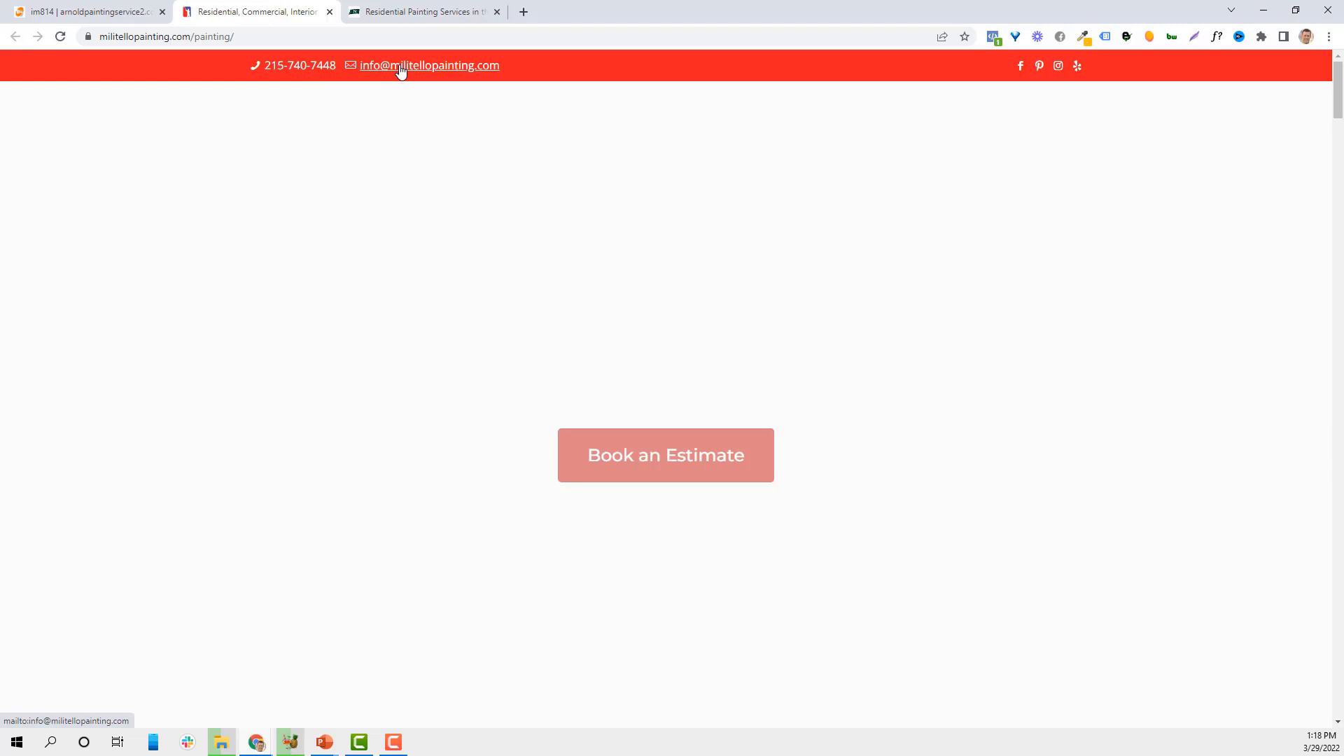
pyautogui.scroll(-15, 875, 392)
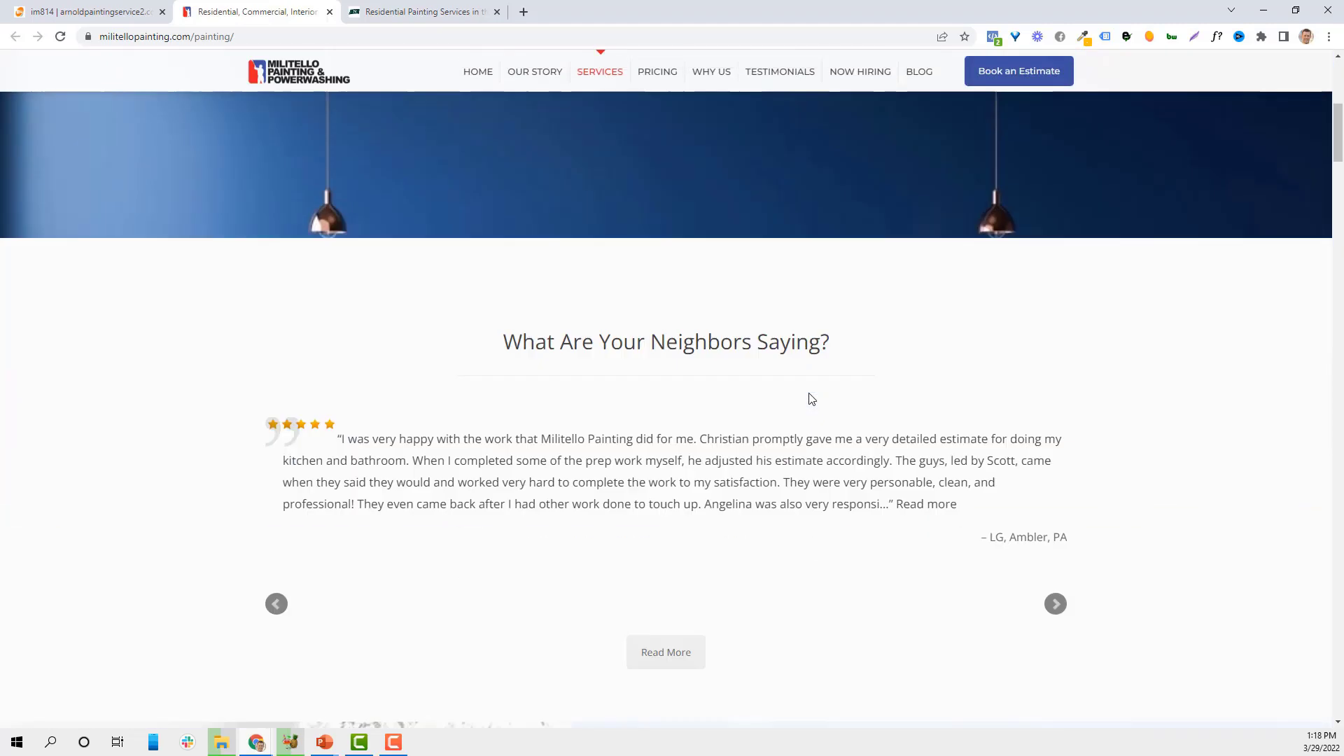
pyautogui.scroll(-4, 846, 432)
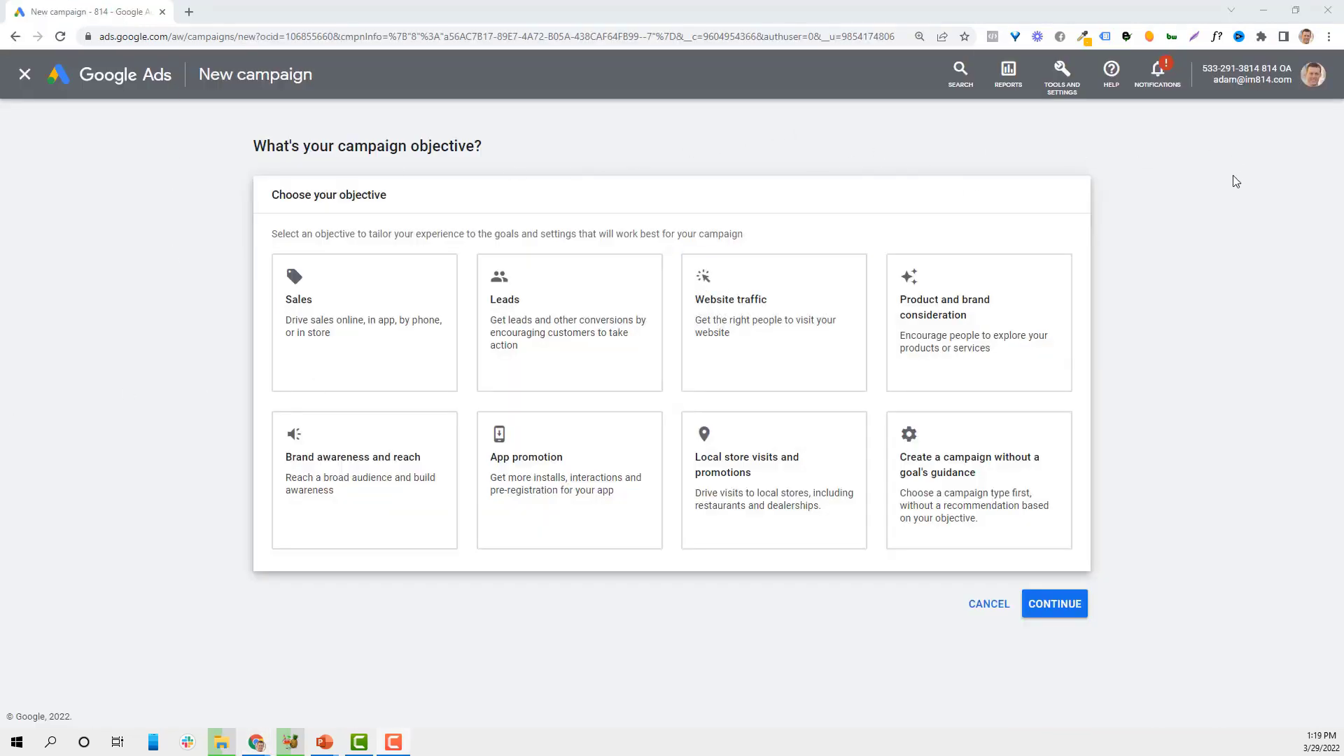
# - Choose Website traffic as the campaign objective and Search as the campaign type
pyautogui.click(735, 308)
pyautogui.click(777, 324)
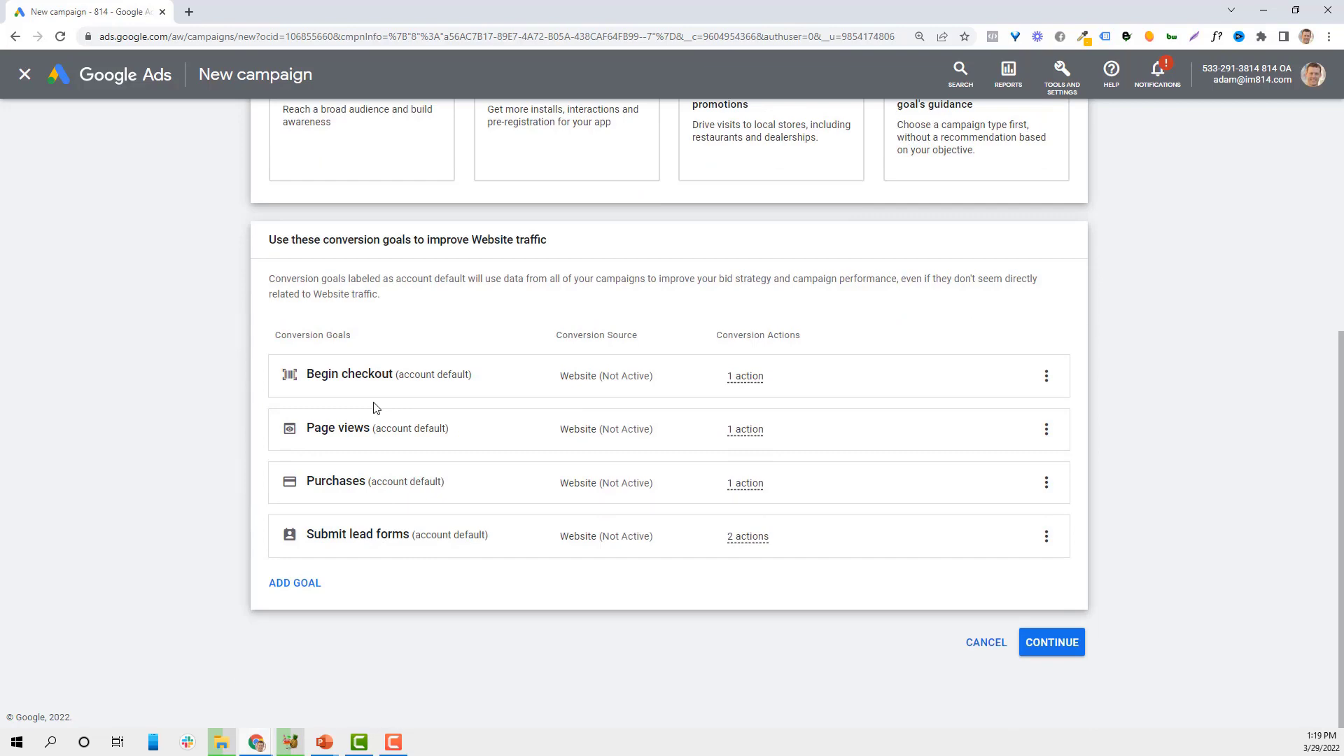
pyautogui.click(1060, 642)
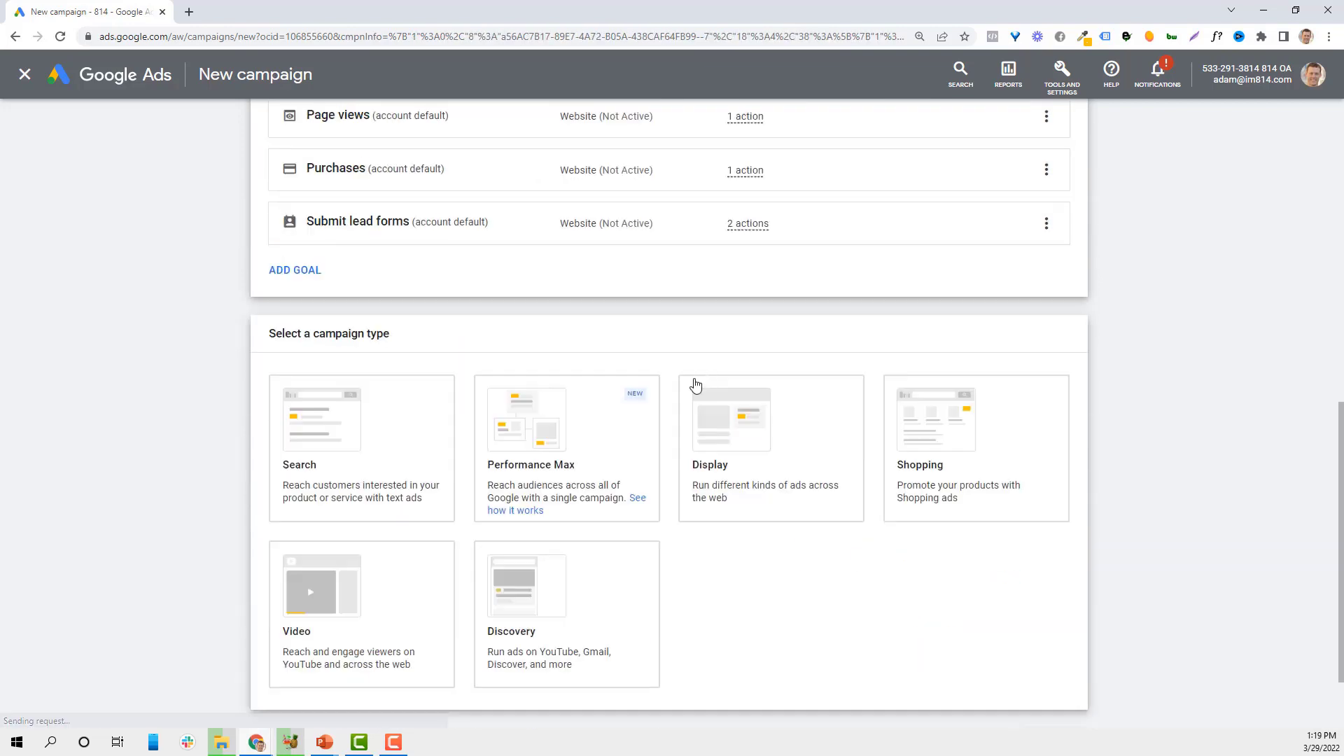
pyautogui.click(331, 339)
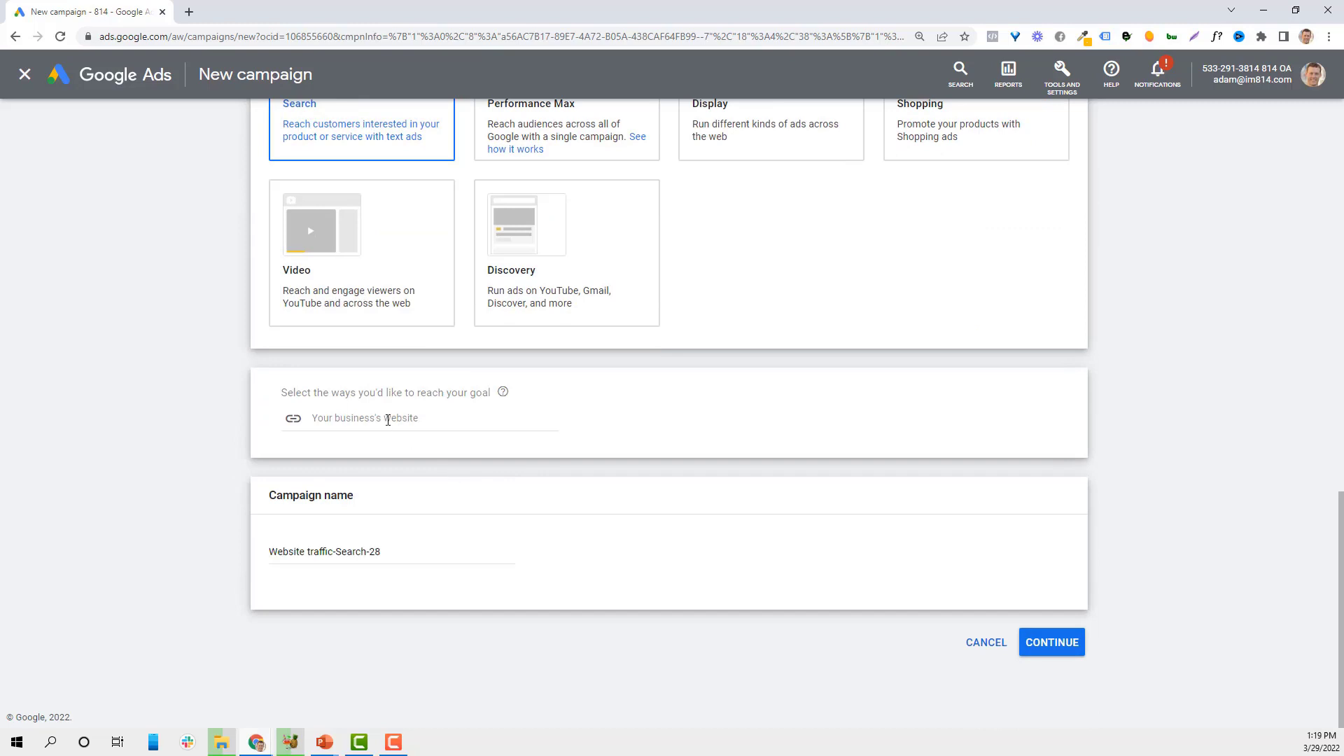
pyautogui.click(388, 420)
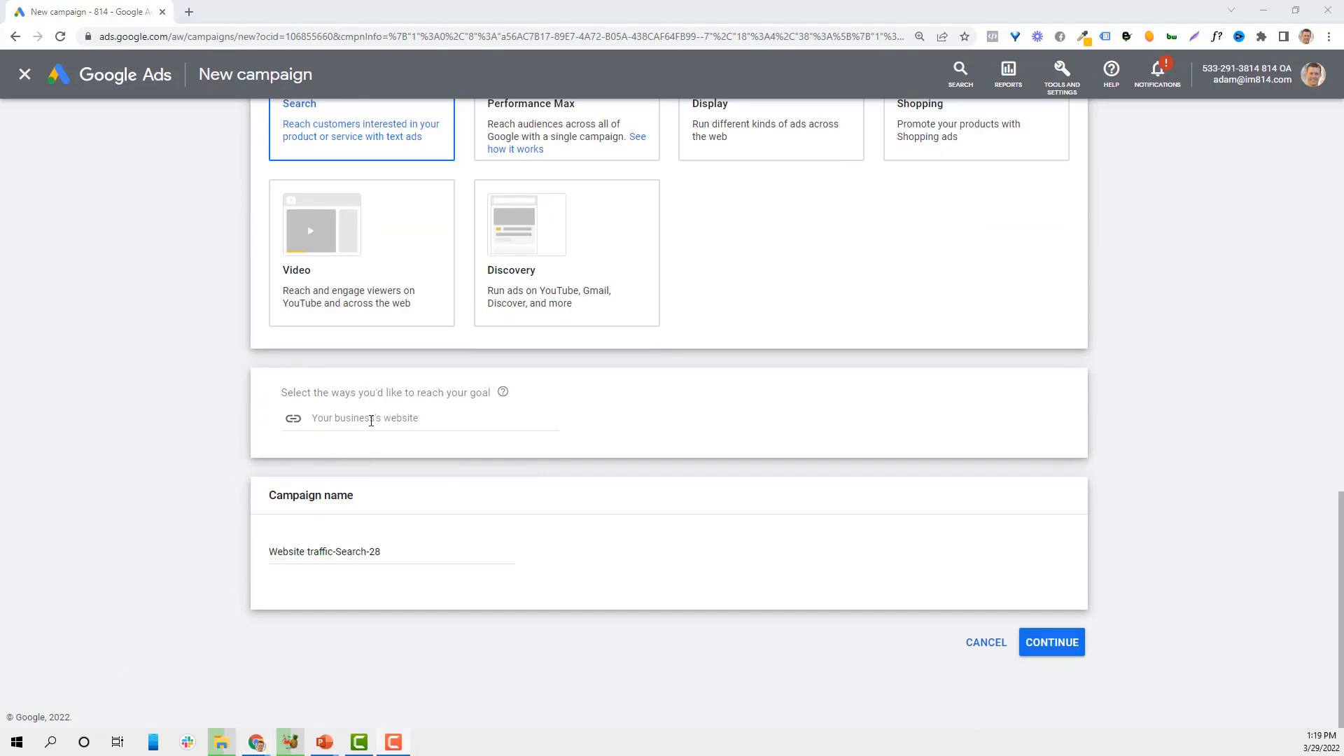
pyautogui.click(372, 419)
pyautogui.write('https://johnmillpainting.com/')
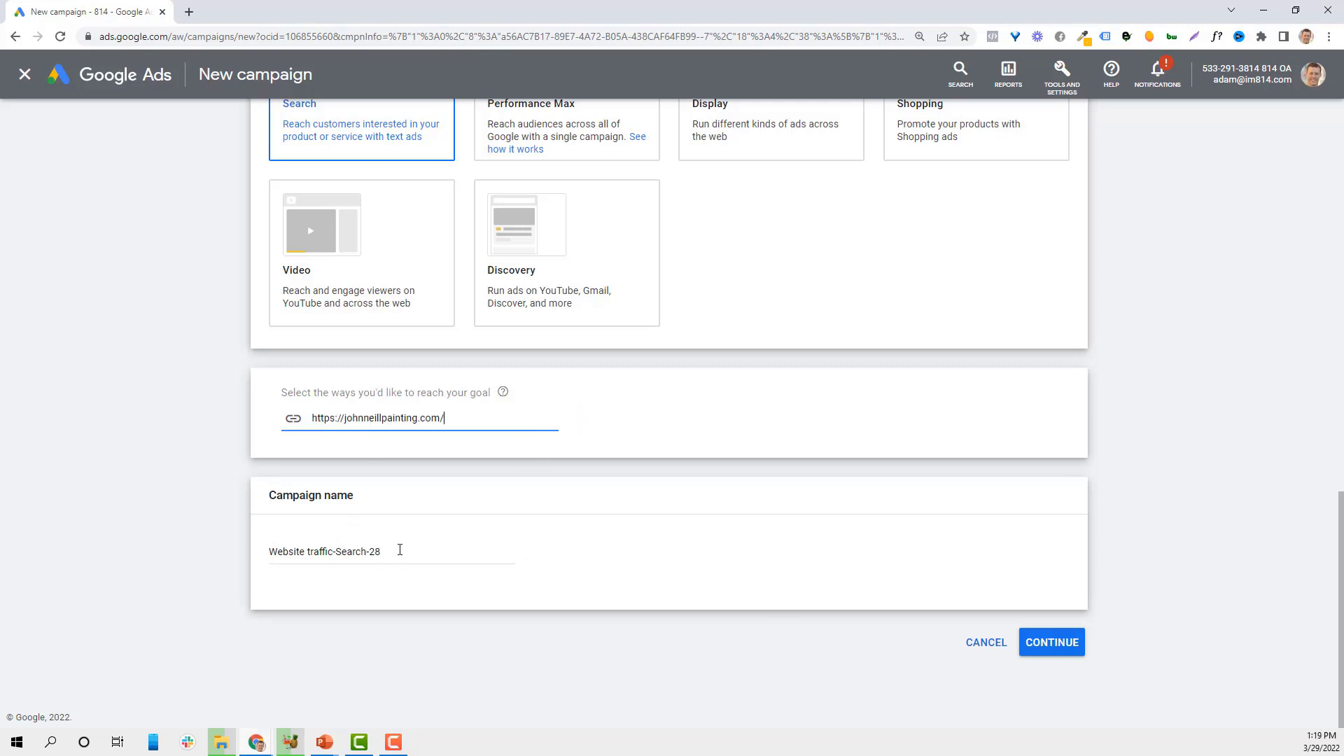
pyautogui.moveTo(400, 550); pyautogui.dragTo(160, 551)
pyautogui.write('Sea')
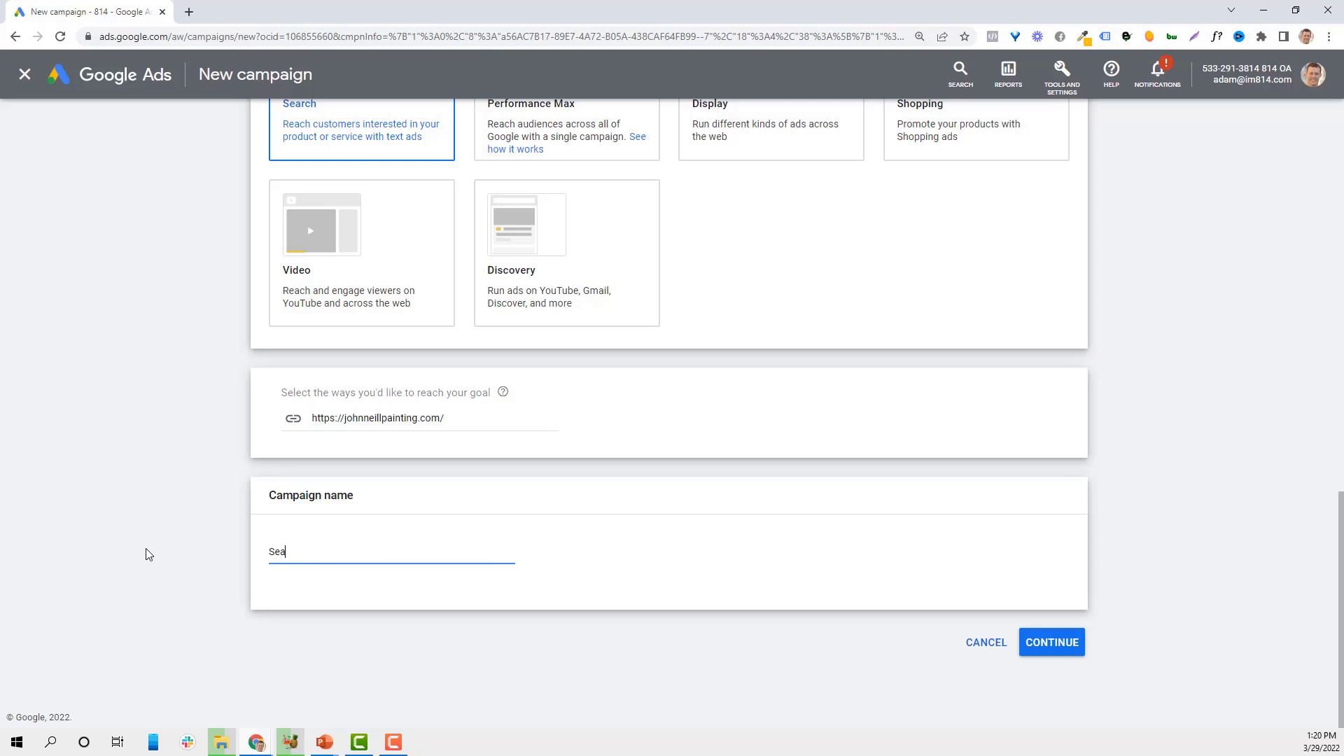
pyautogui.write('rch 1')
# - Set a $10.00 daily budget and switch the bidding focus from Conversions to Clicks
pyautogui.click(1052, 642)
pyautogui.write('1')
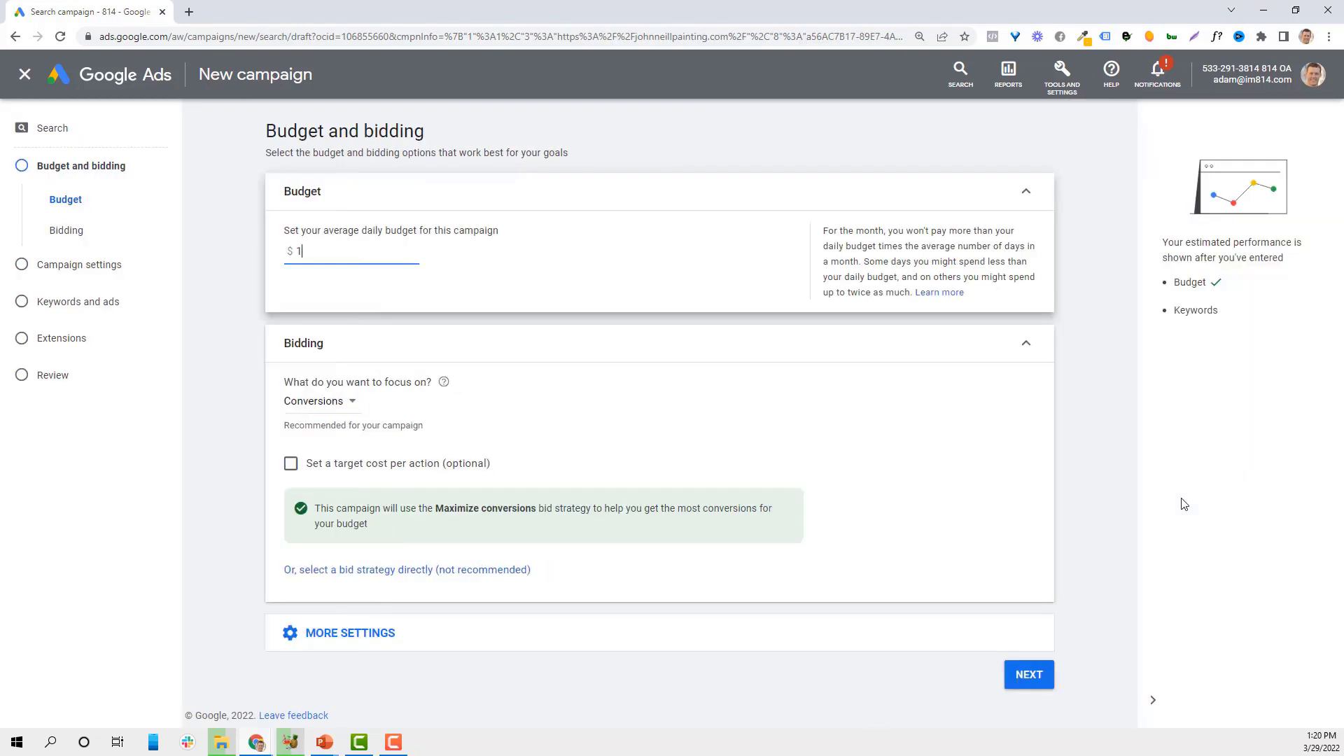
pyautogui.write('0')
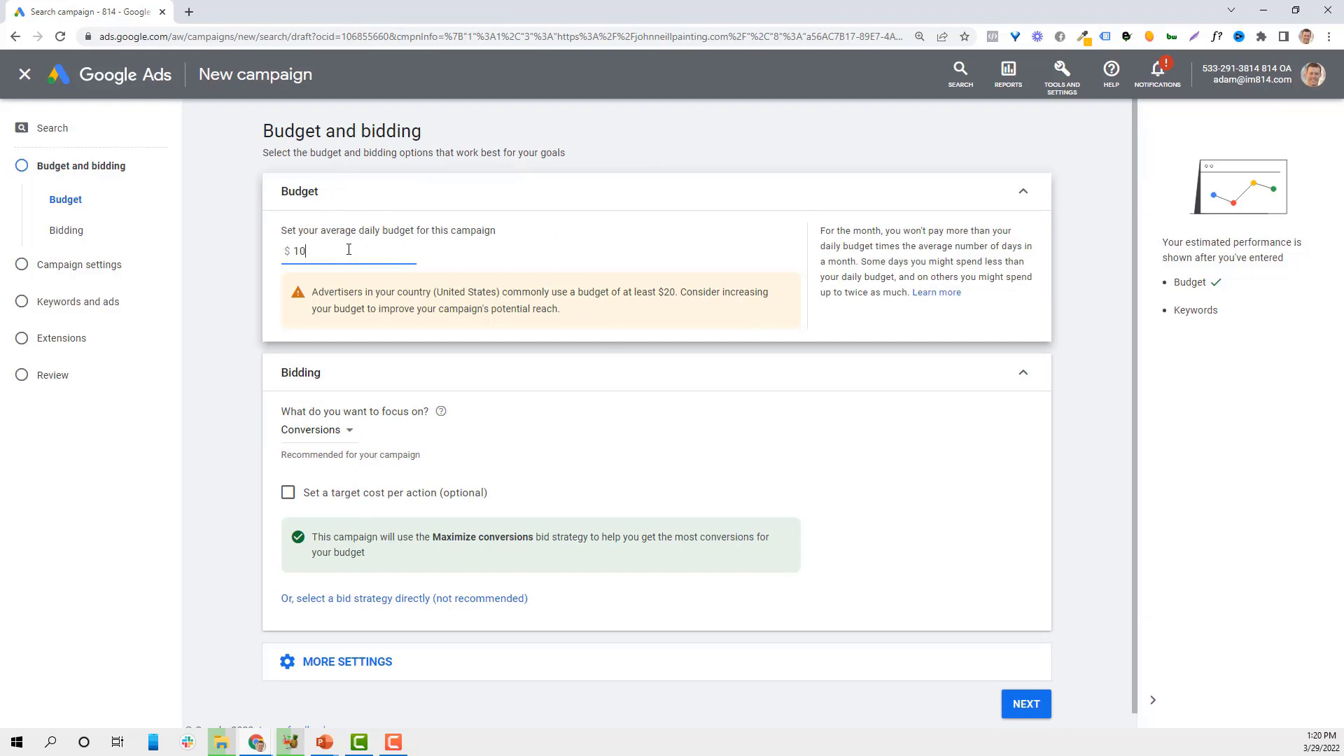
pyautogui.write('0')
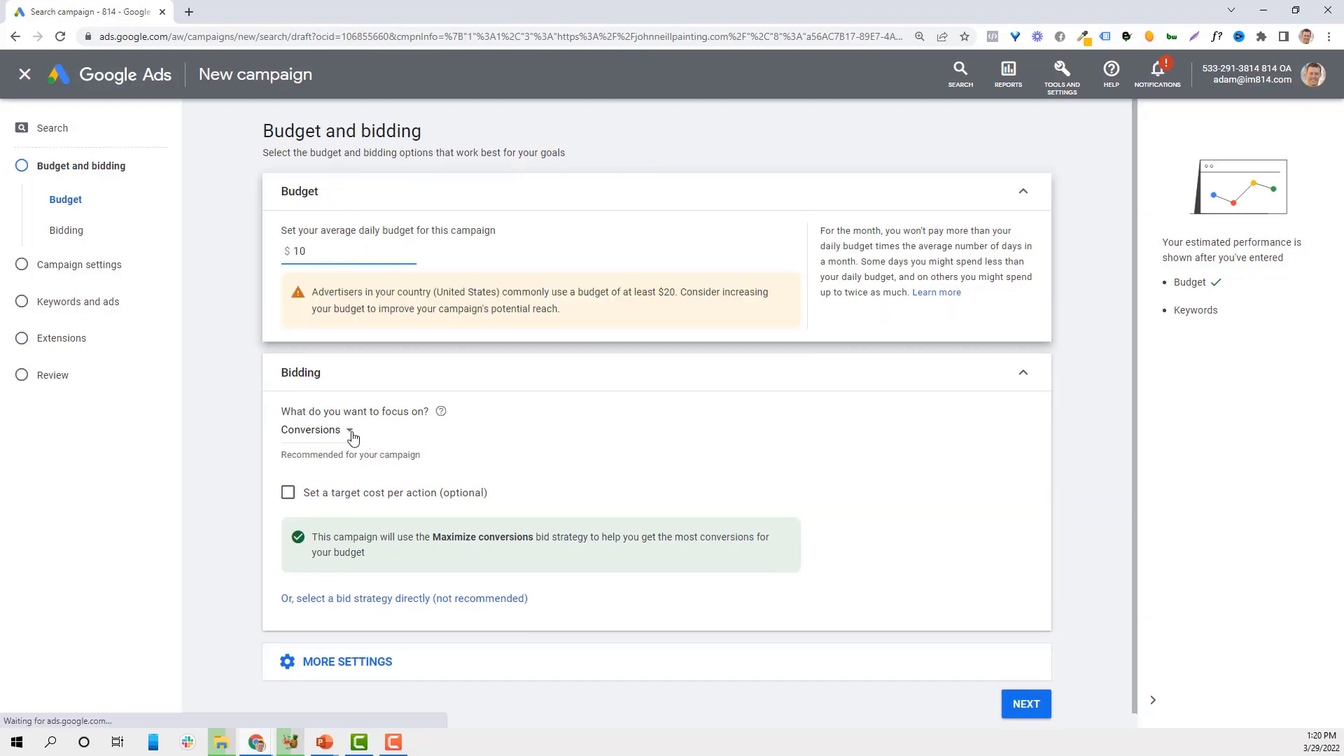
pyautogui.click(354, 436)
pyautogui.click(312, 518)
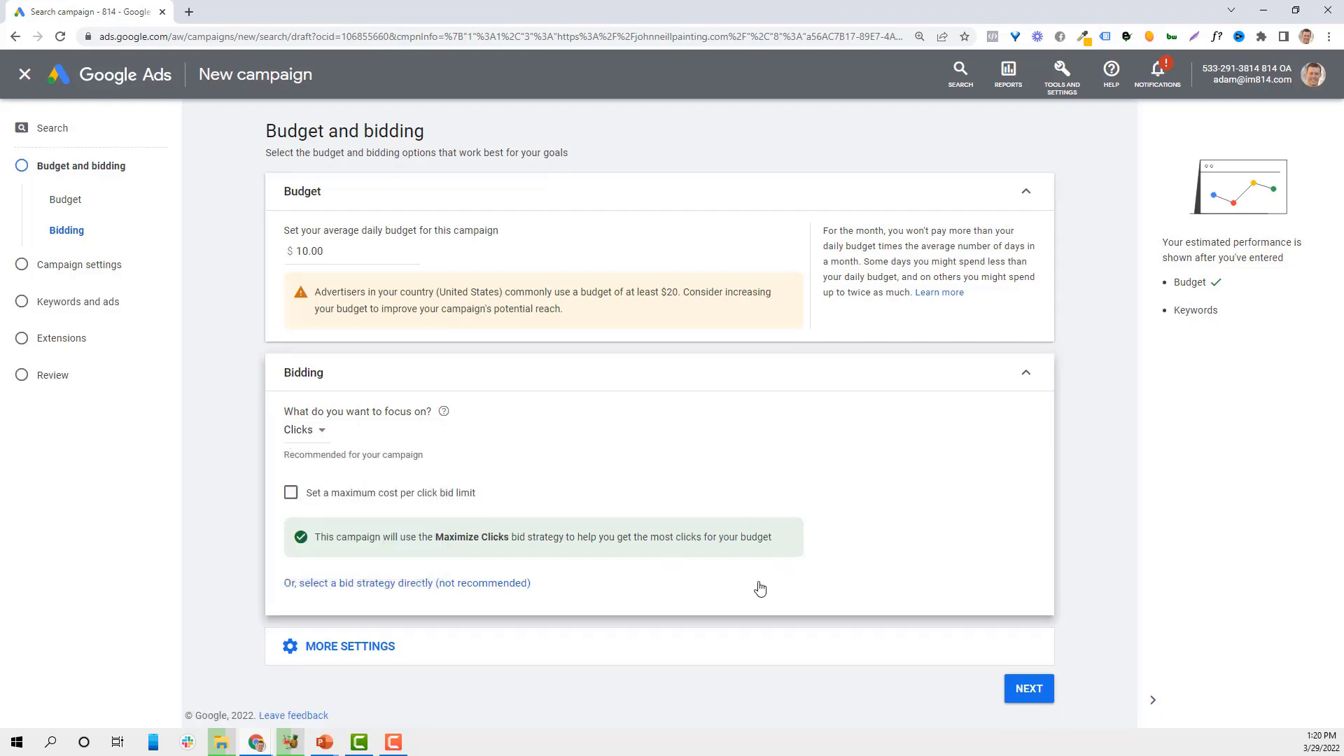
pyautogui.click(1028, 689)
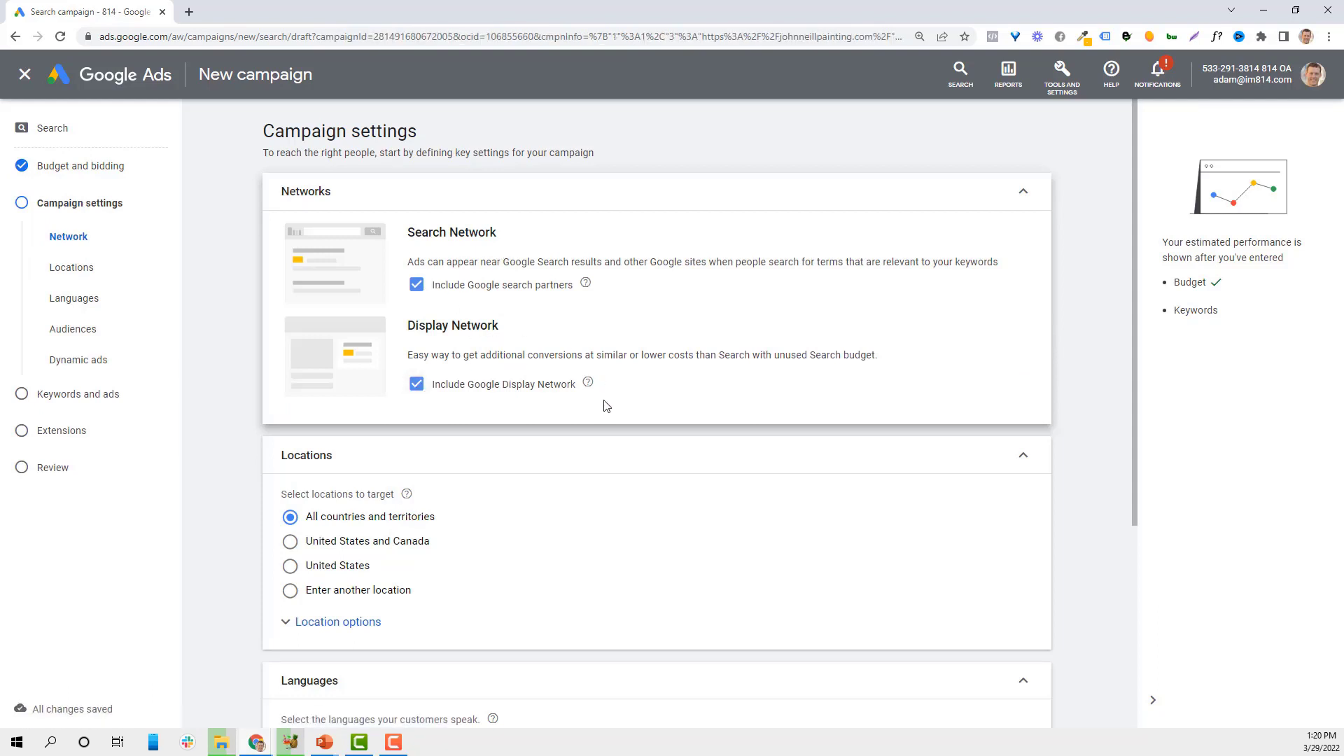
# - Target only Malvern, Pennsylvania as the campaign location
pyautogui.scroll(-2, 607, 406)
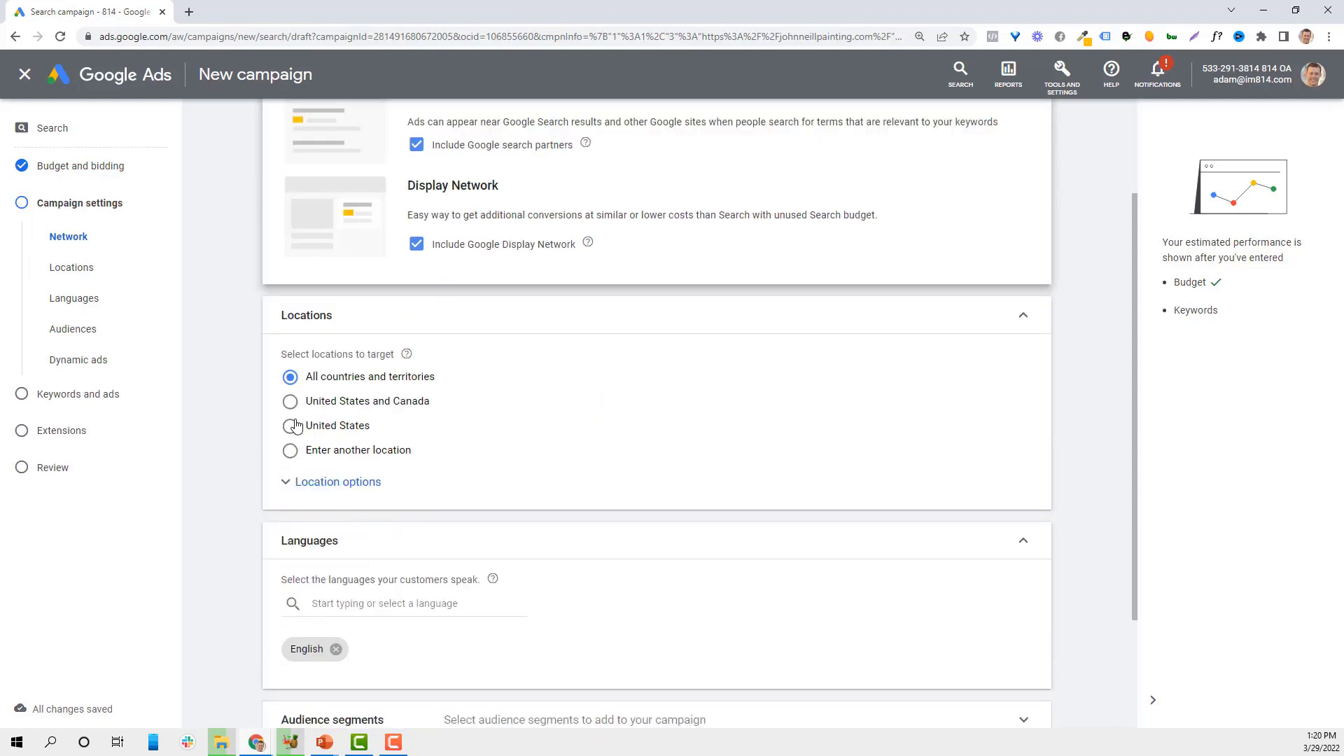
pyautogui.click(320, 452)
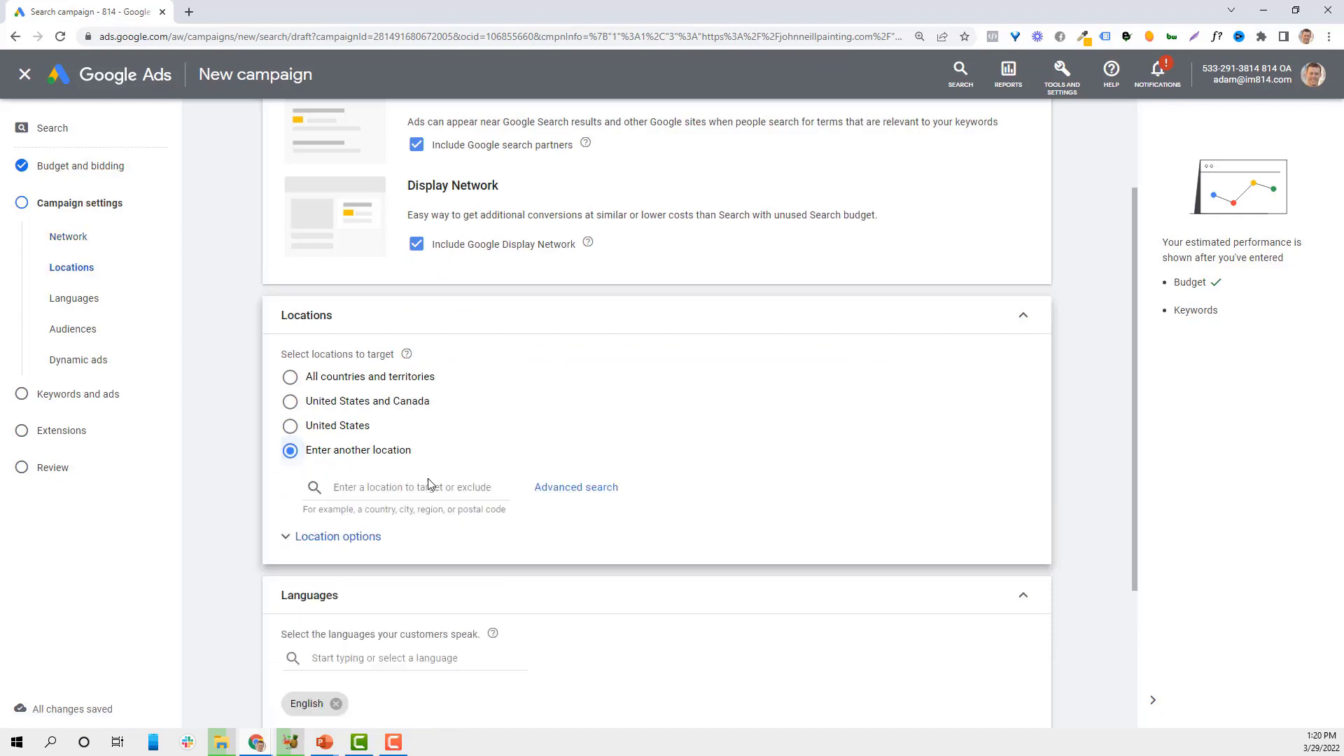
pyautogui.click(415, 488)
pyautogui.write('ma')
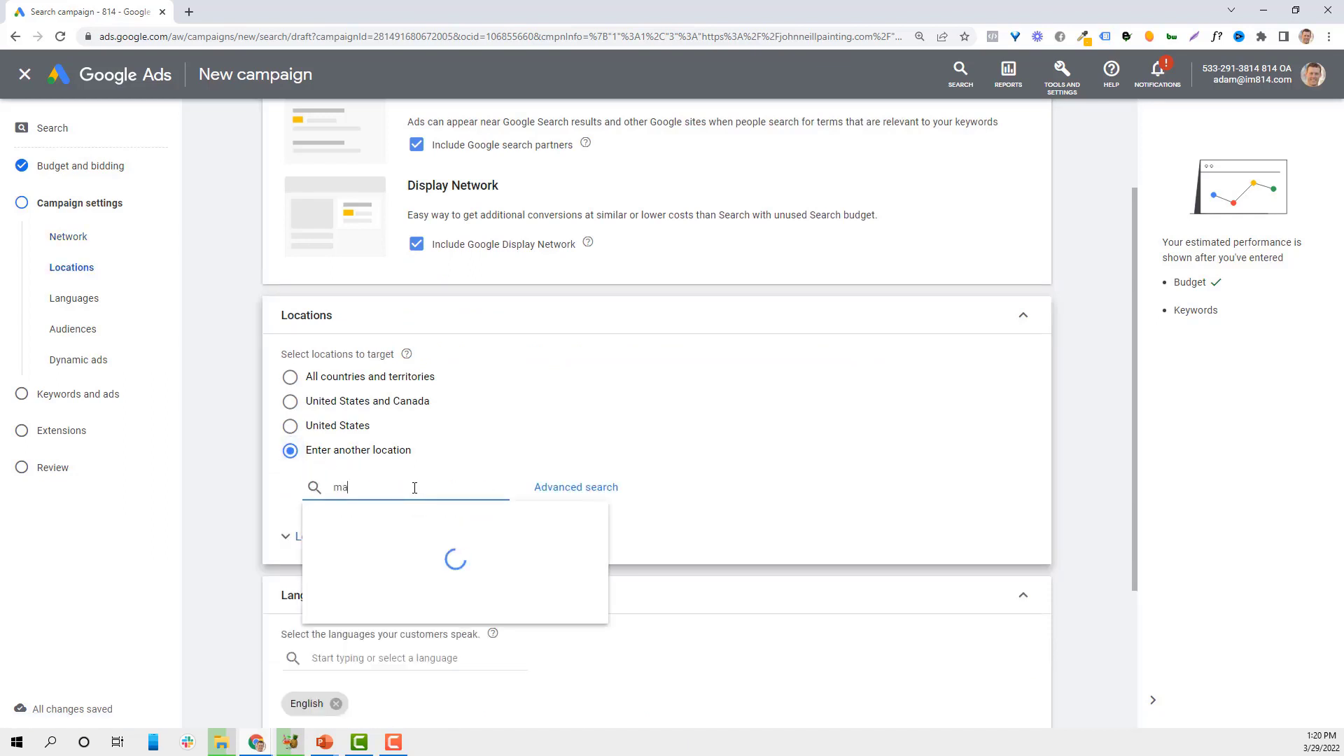
pyautogui.write('lvern')
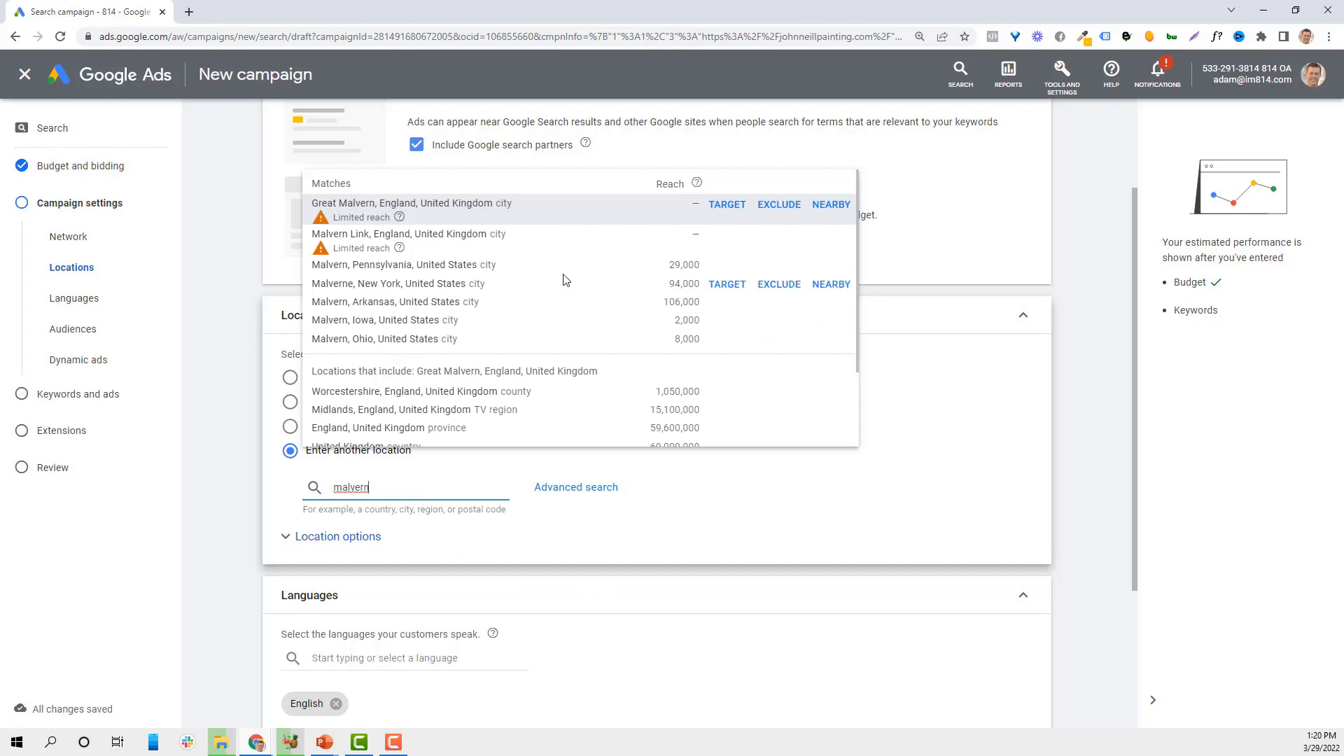
pyautogui.click(727, 266)
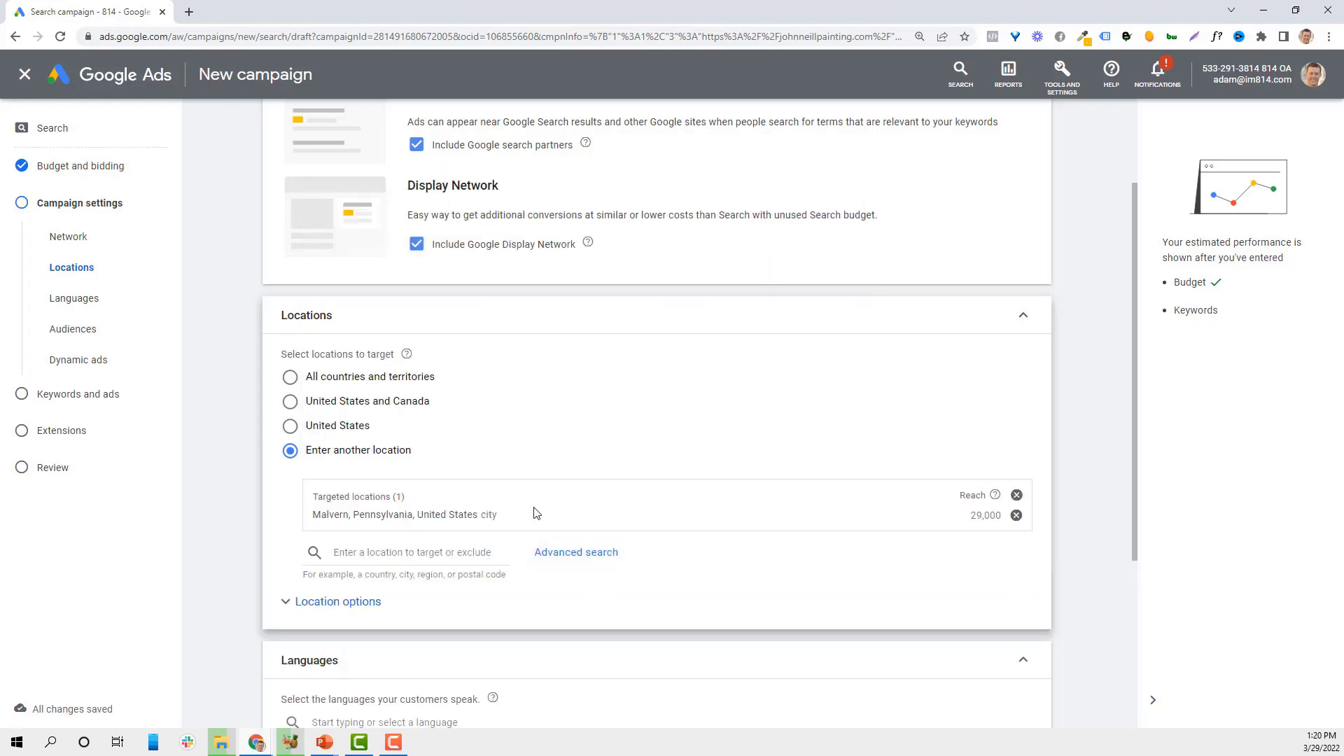
pyautogui.scroll(-4, 403, 546)
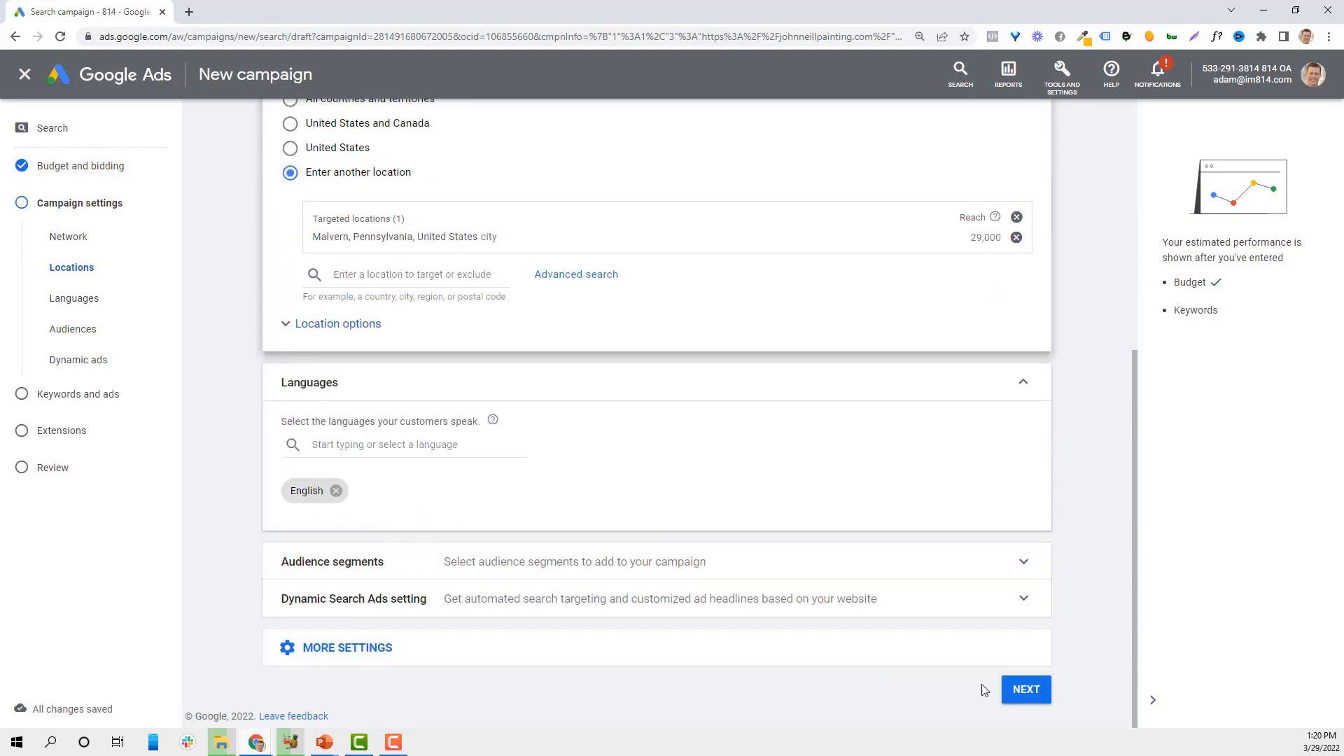
pyautogui.click(997, 693)
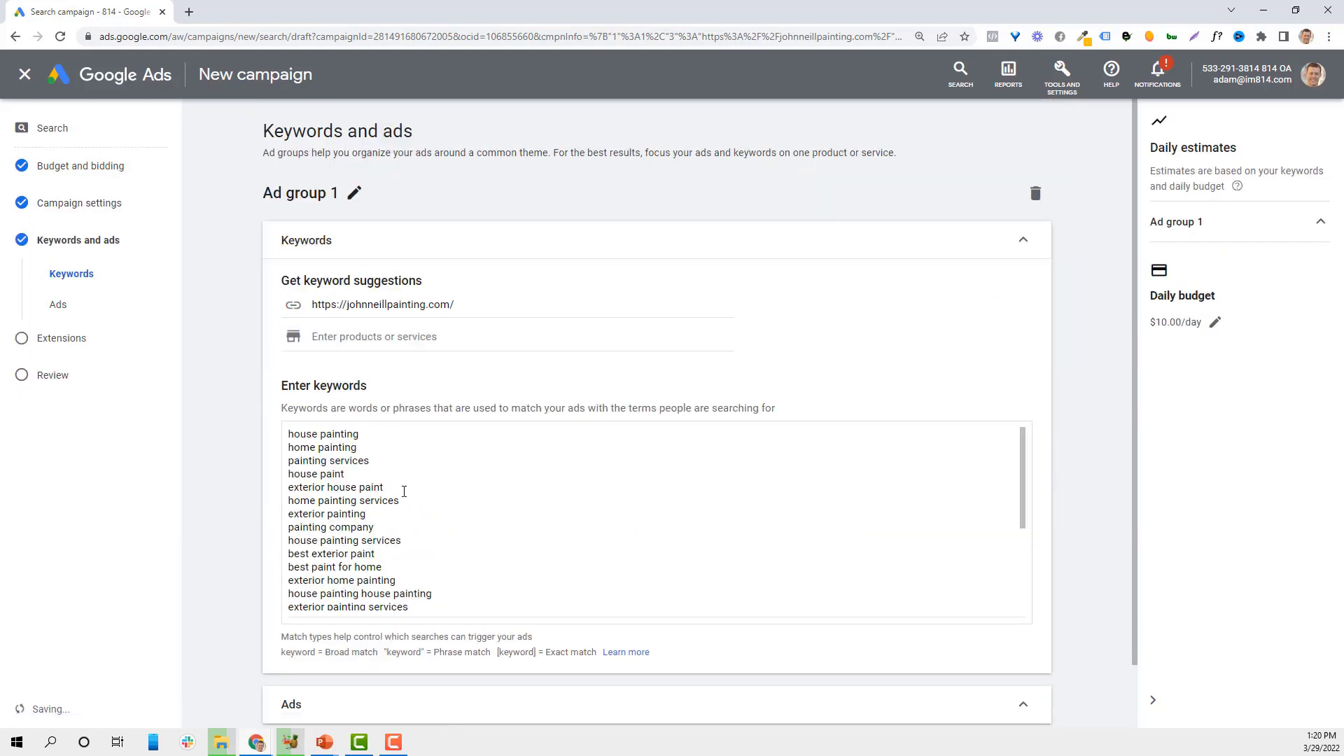
# - Select and copy all 200 'painter near me' keyword ideas from KWFinder
pyautogui.click(396, 472)
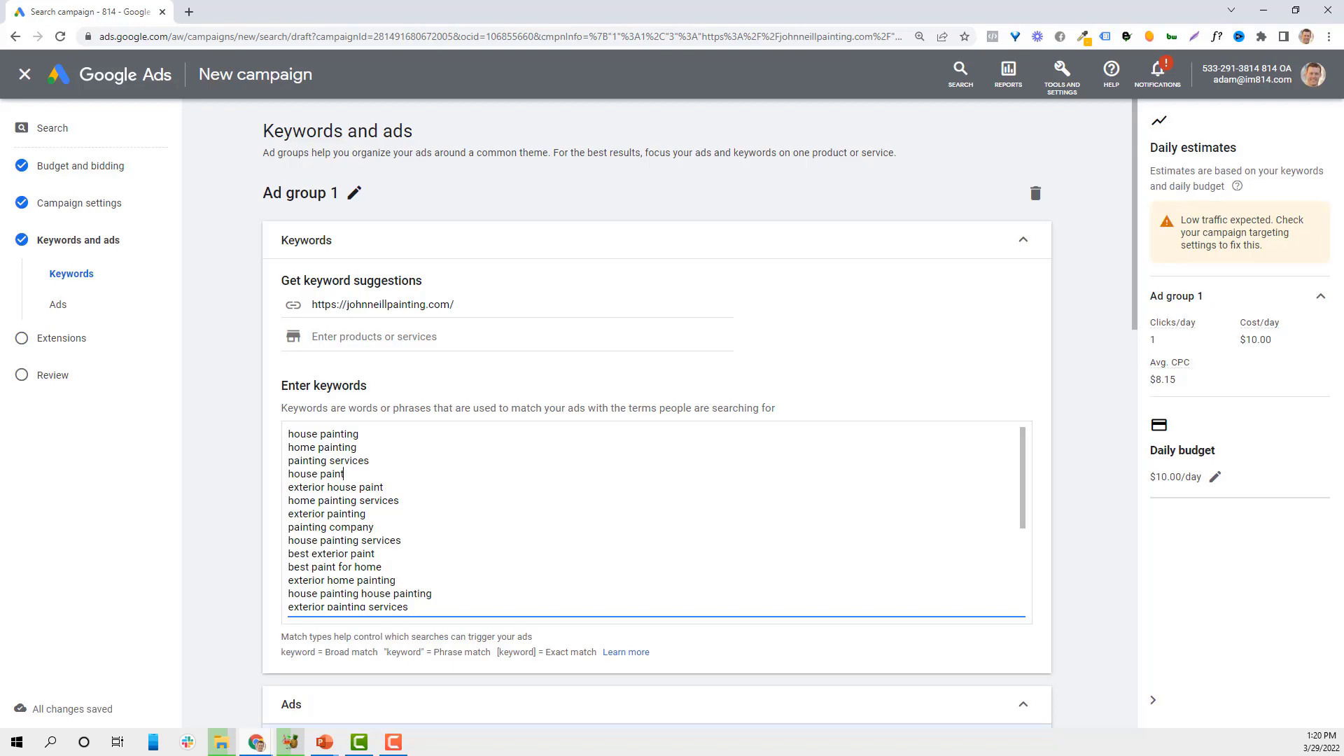
pyautogui.hotkey('alt', 'Tab')
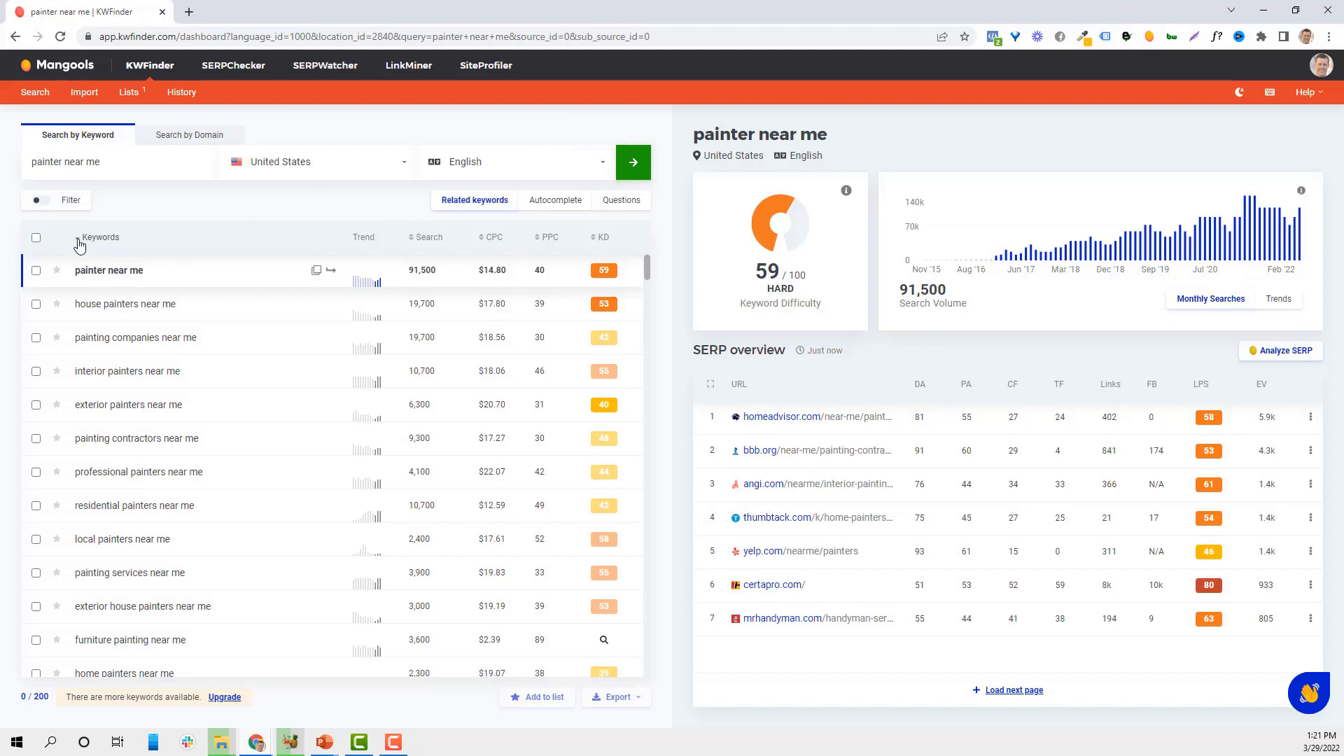
pyautogui.click(36, 238)
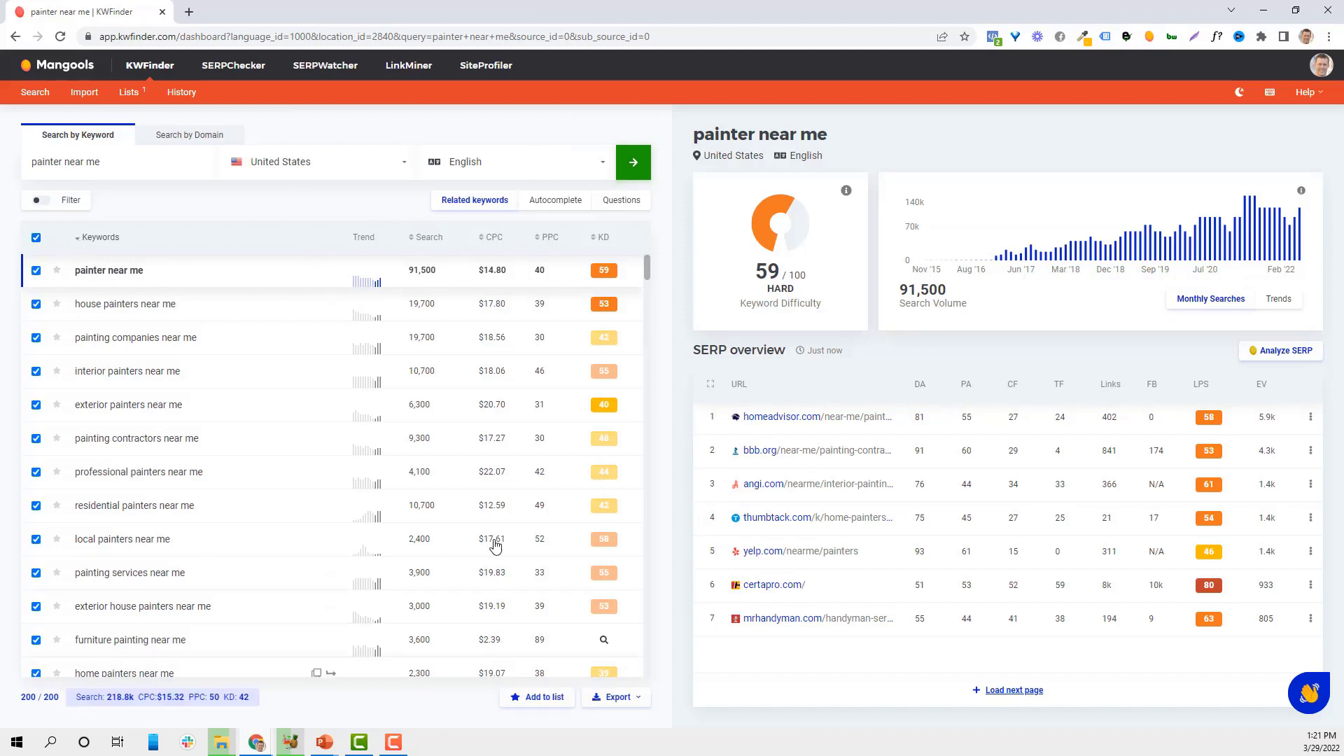
pyautogui.click(548, 697)
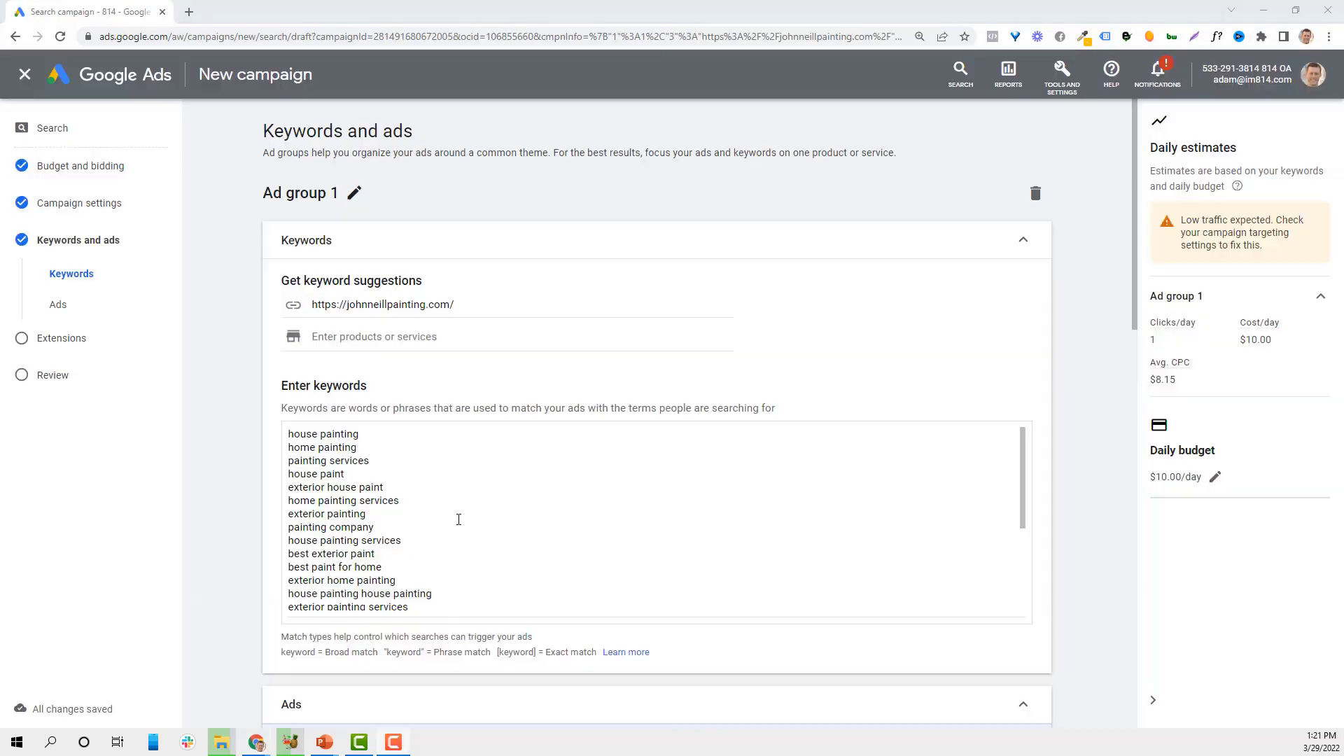
pyautogui.click(459, 516)
# - Replace the Google Ads keyword list with the copied KWFinder 'near me' keywords
pyautogui.hotkey('ctrl', 'a')
pyautogui.hotkey('ctrl', 'v')
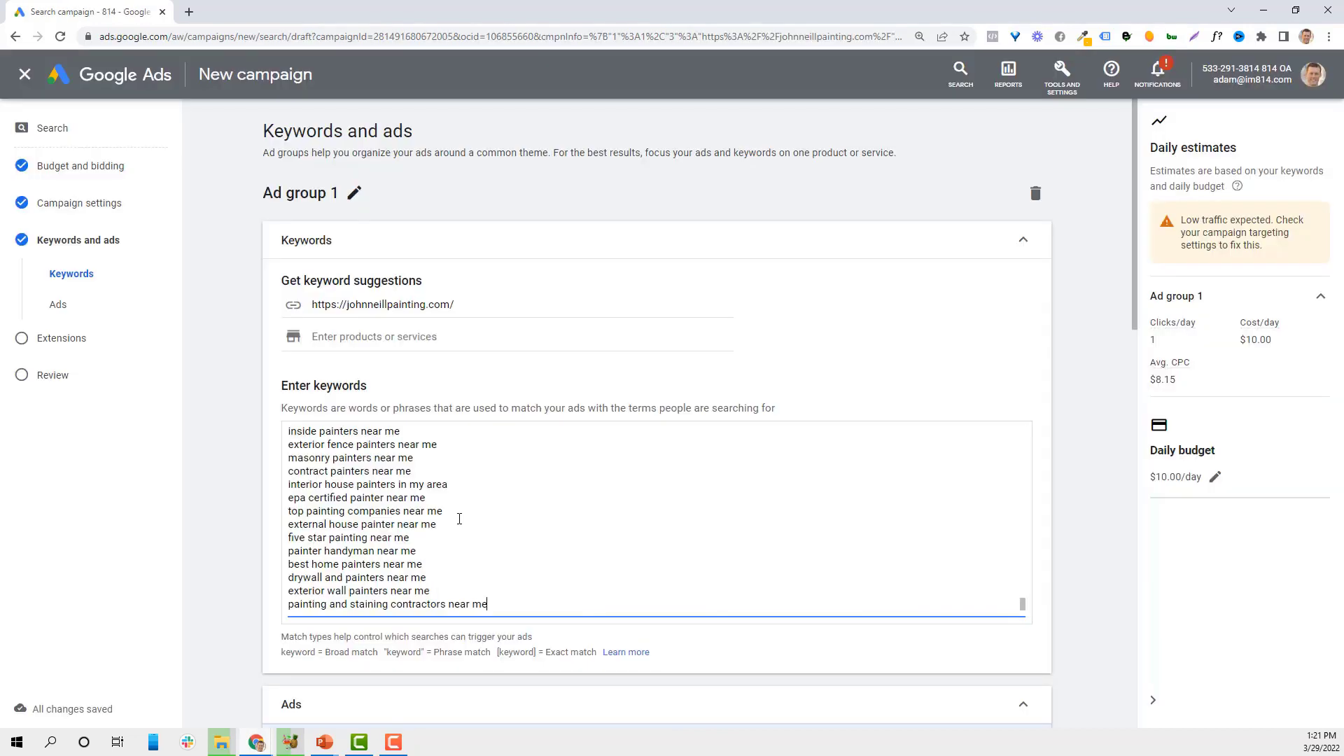
pyautogui.scroll(3, 337, 485)
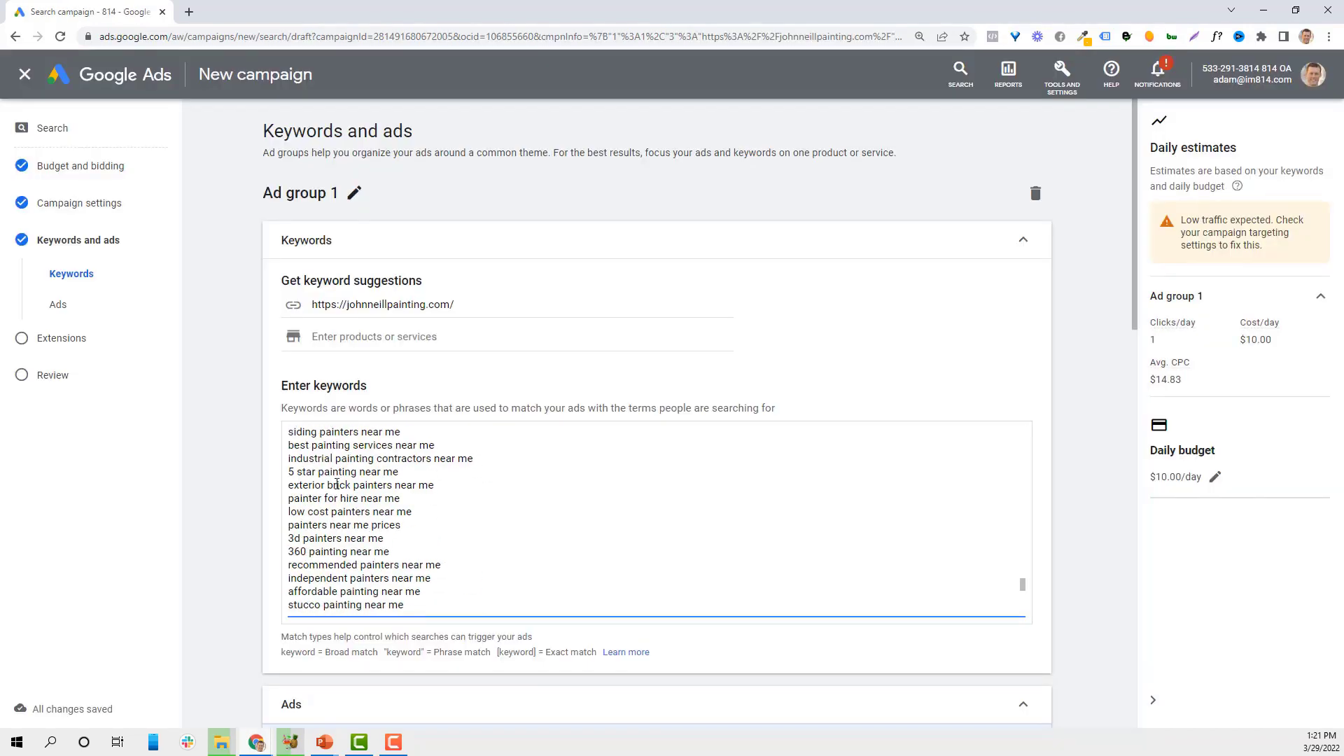
pyautogui.scroll(3, 336, 485)
pyautogui.scroll(3, 418, 496)
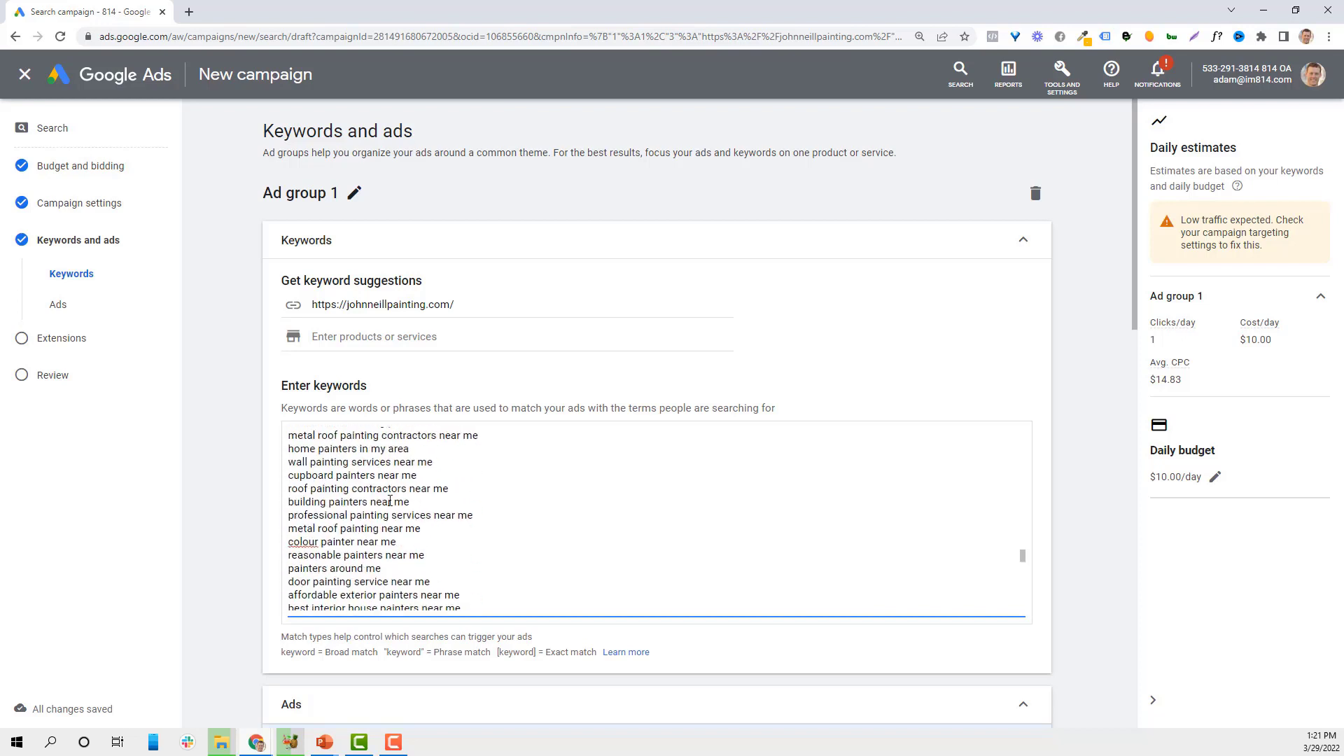
# - Delete 'near me painter', 'colour painter near me' and 'metal roof painting near me' from the list
pyautogui.moveTo(388, 574); pyautogui.dragTo(256, 574)
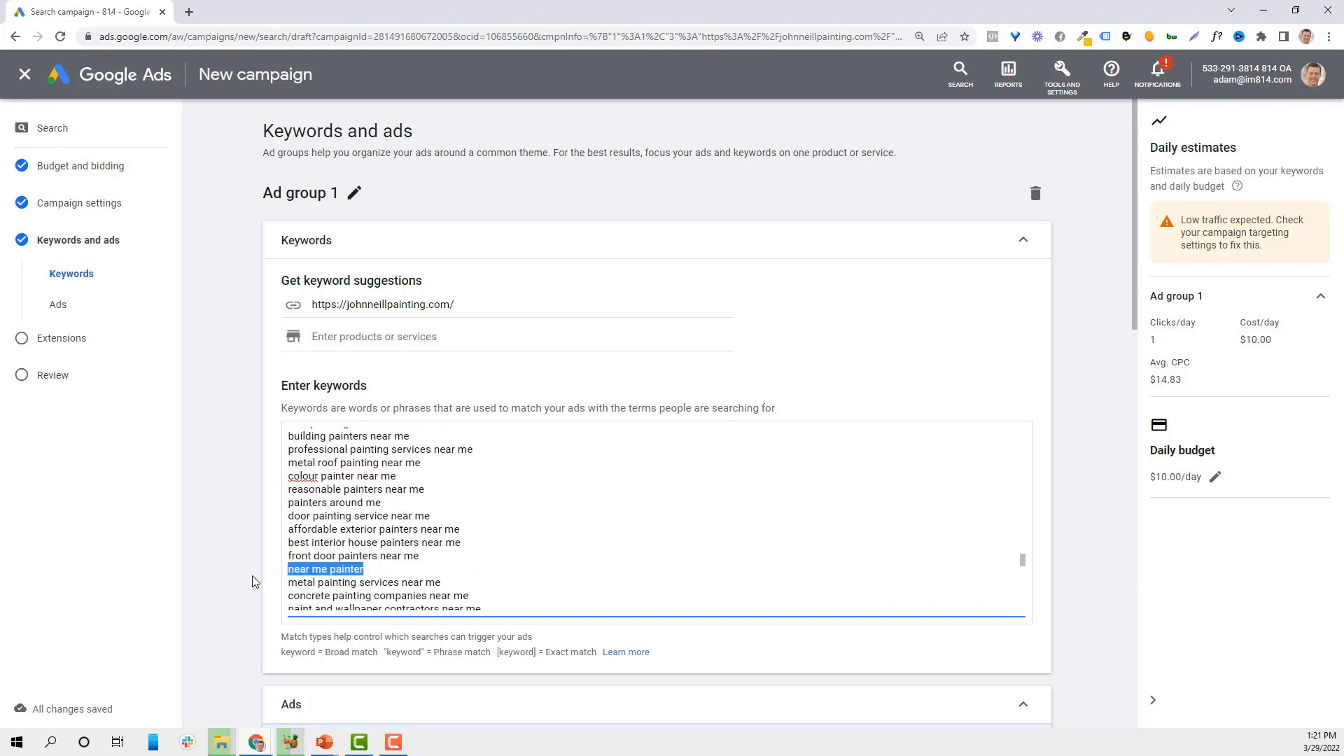
pyautogui.press('BackSpace')
pyautogui.moveTo(384, 505); pyautogui.dragTo(287, 488)
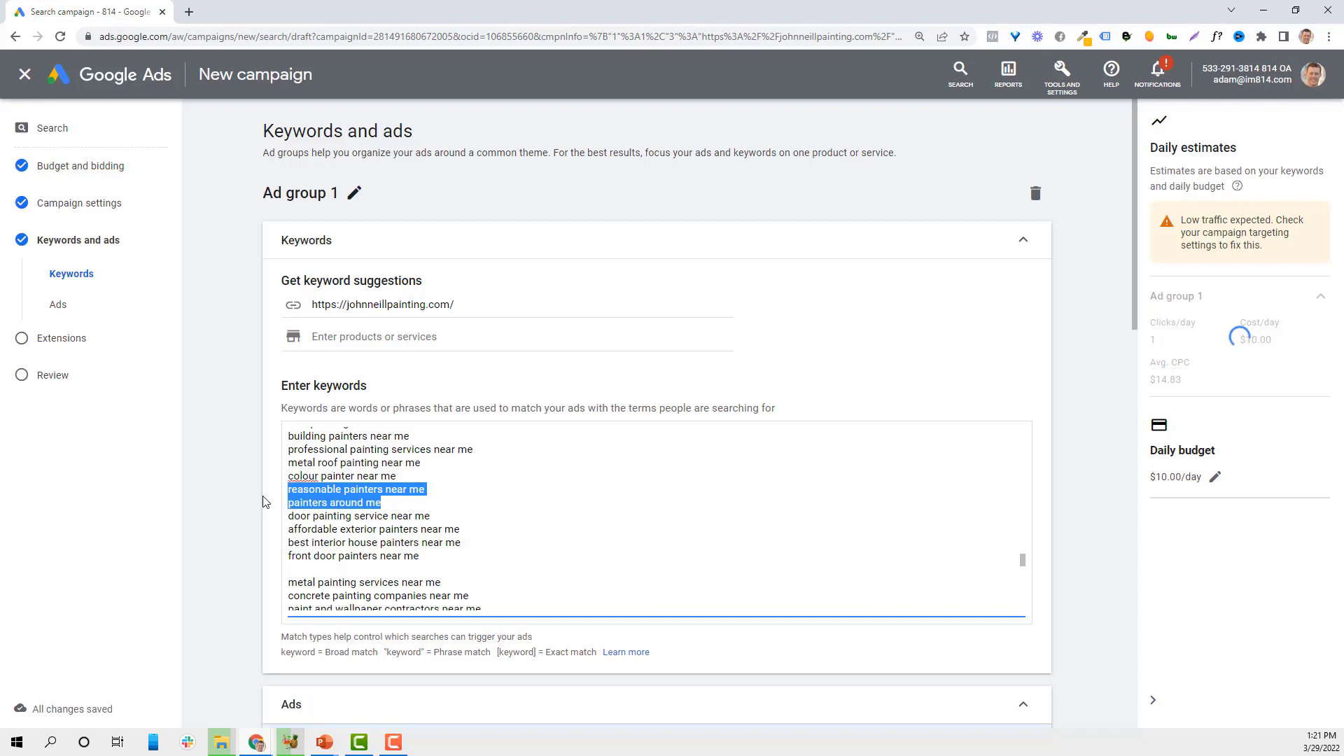
pyautogui.click(364, 489)
pyautogui.tripleClick(405, 475)
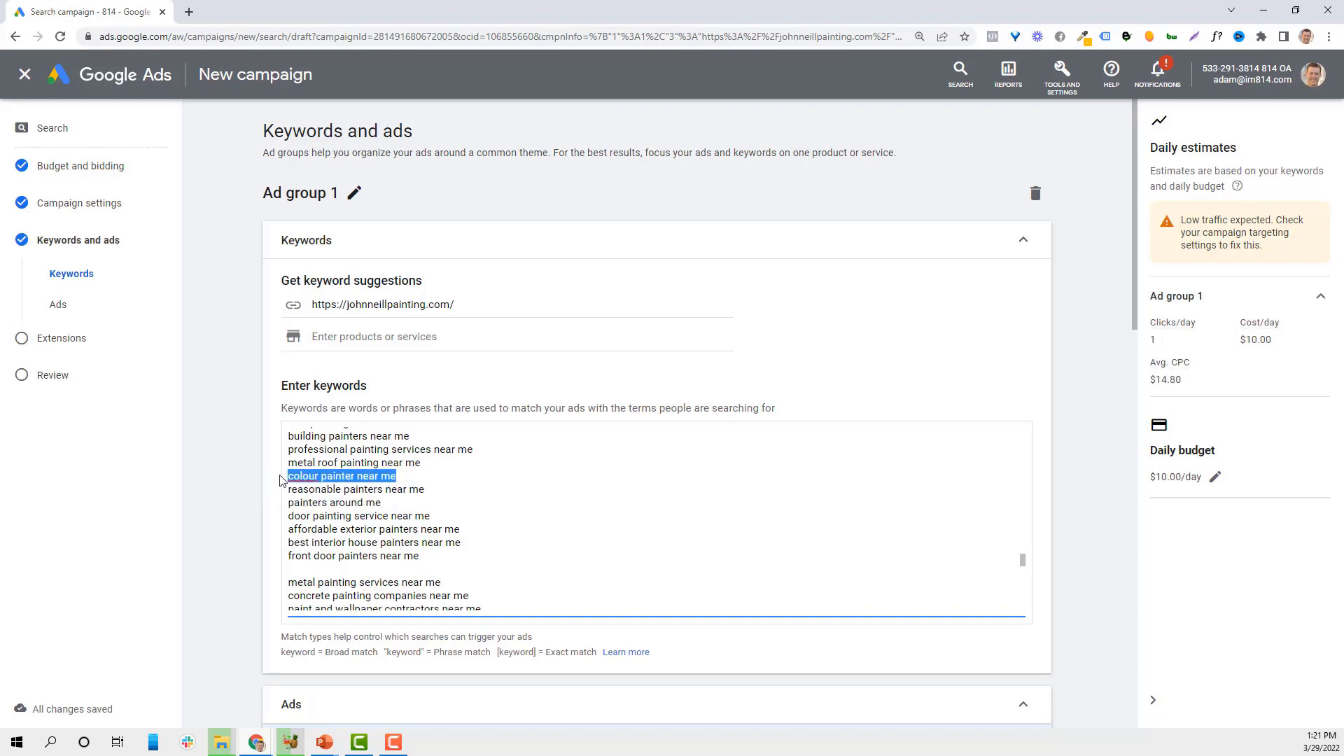
pyautogui.press('BackSpace')
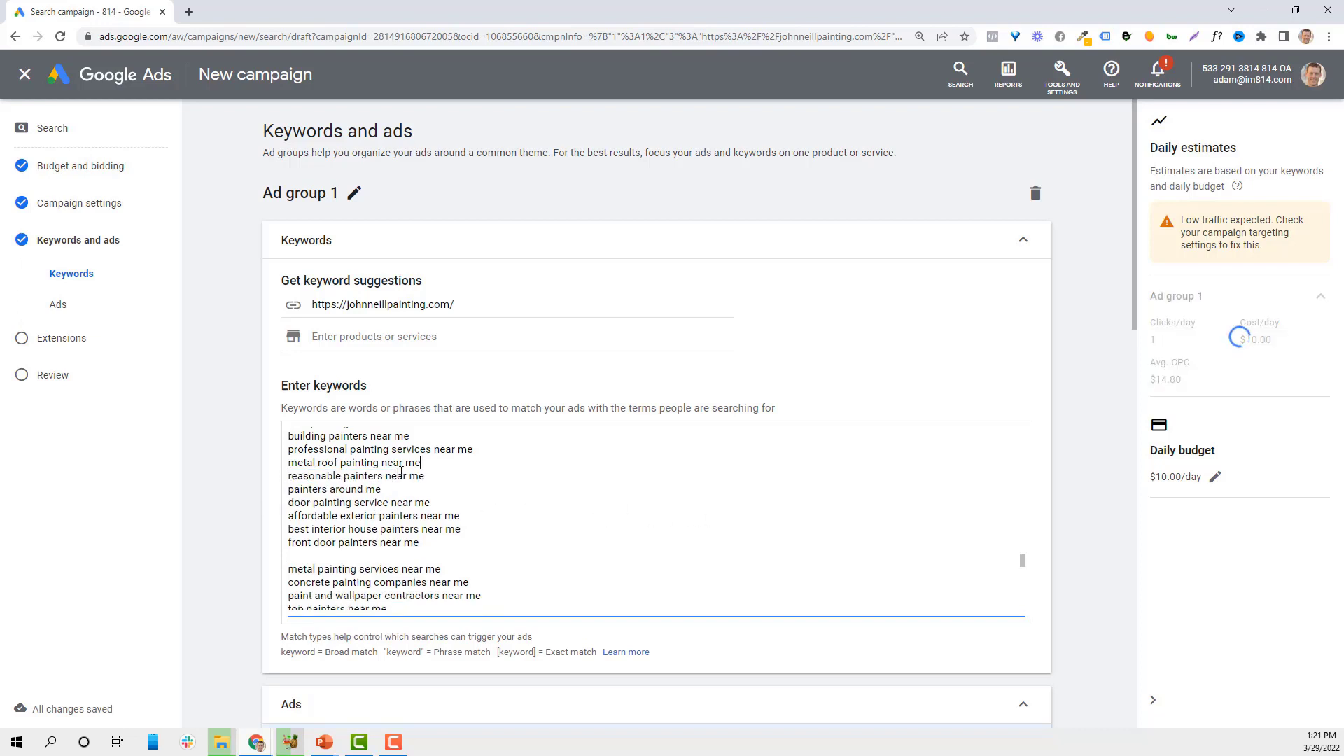
pyautogui.tripleClick(372, 463)
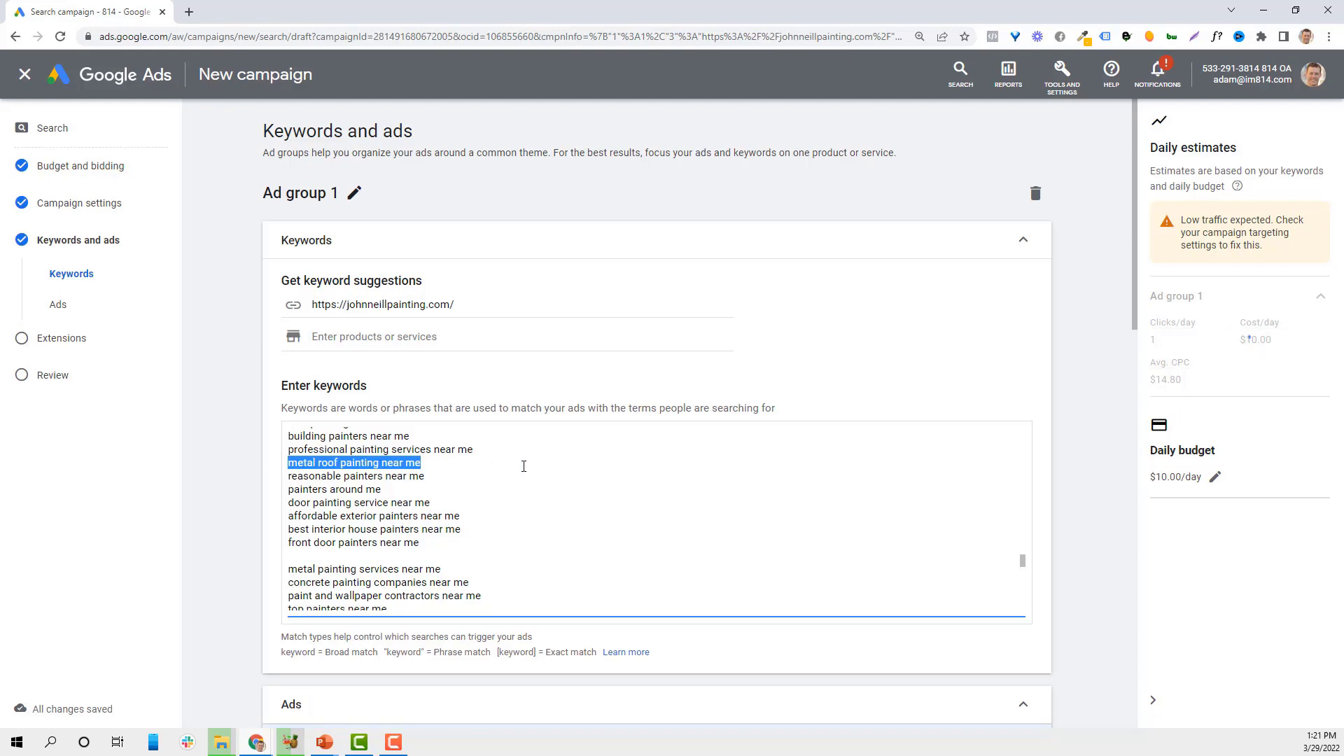
pyautogui.press('BackSpace')
pyautogui.press('BackSpace')
pyautogui.scroll(-7, 618, 558)
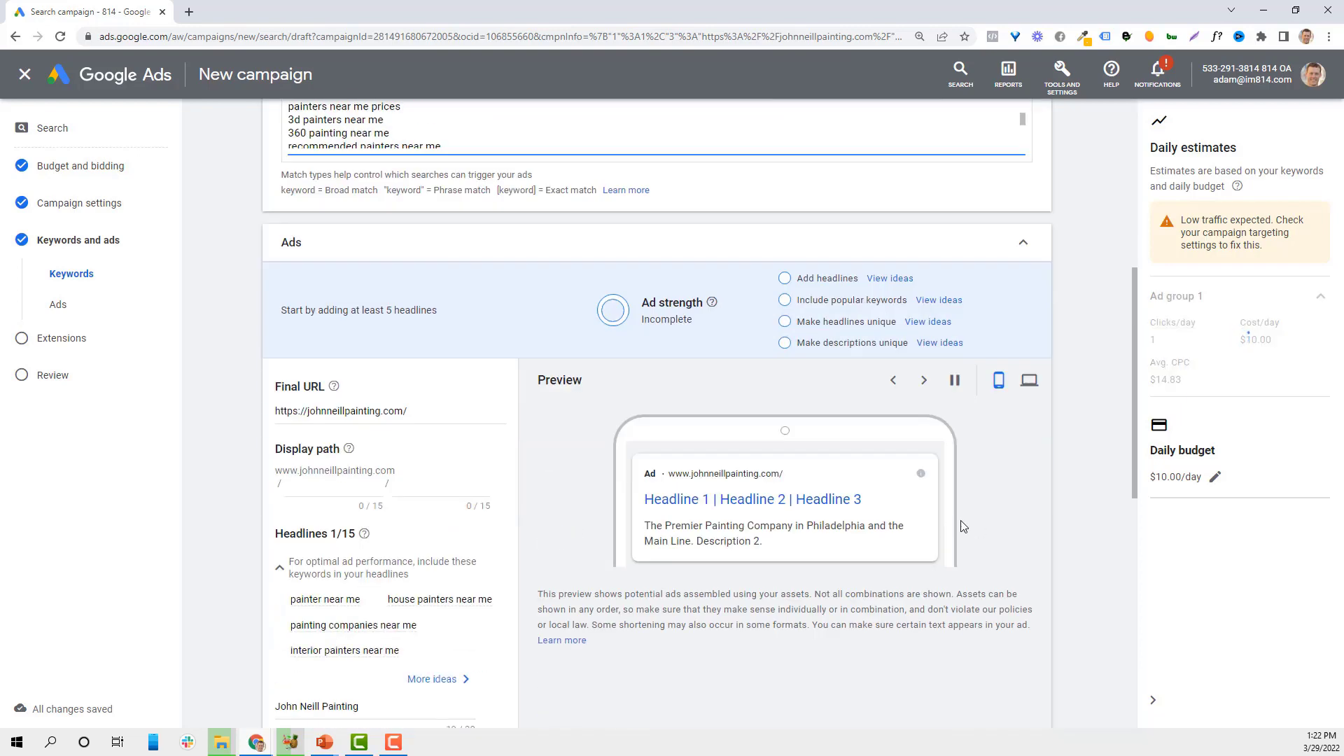
pyautogui.scroll(-1, 590, 514)
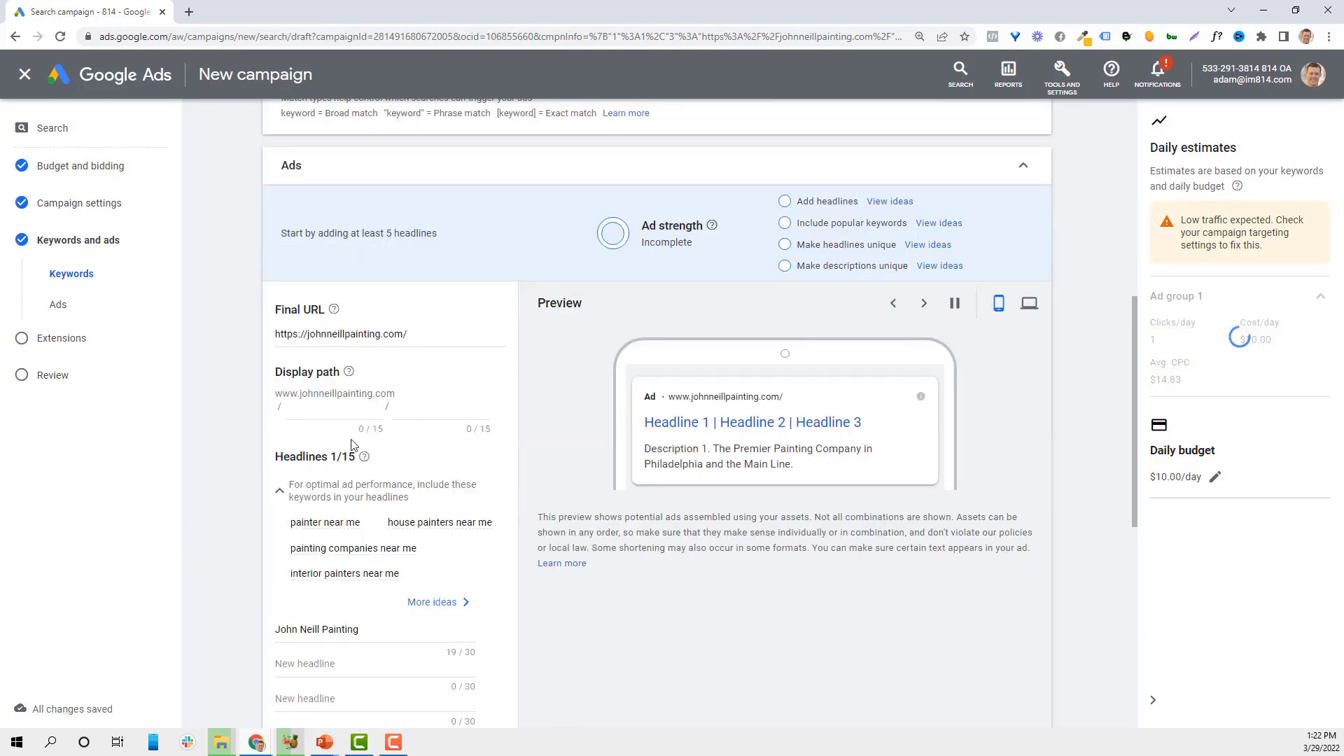
pyautogui.scroll(-1, 440, 436)
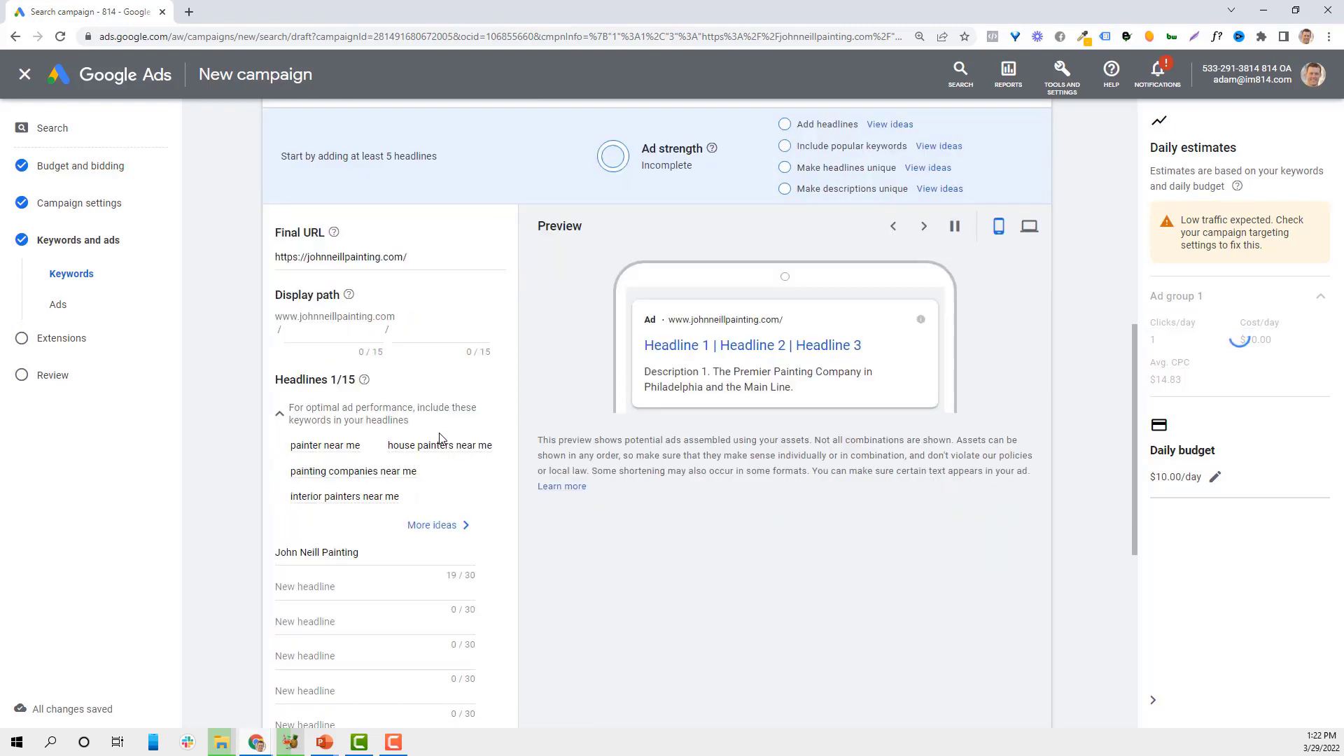
pyautogui.click(361, 554)
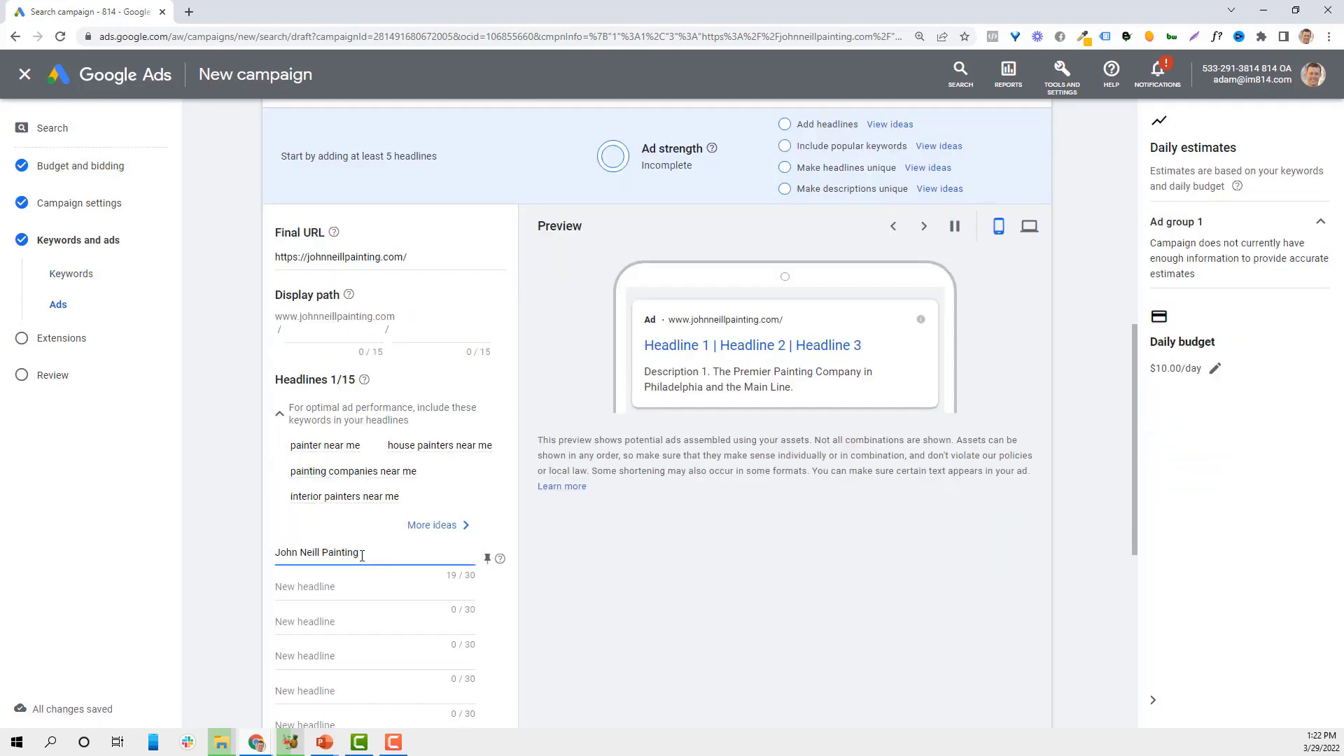
pyautogui.scroll(-4, 354, 608)
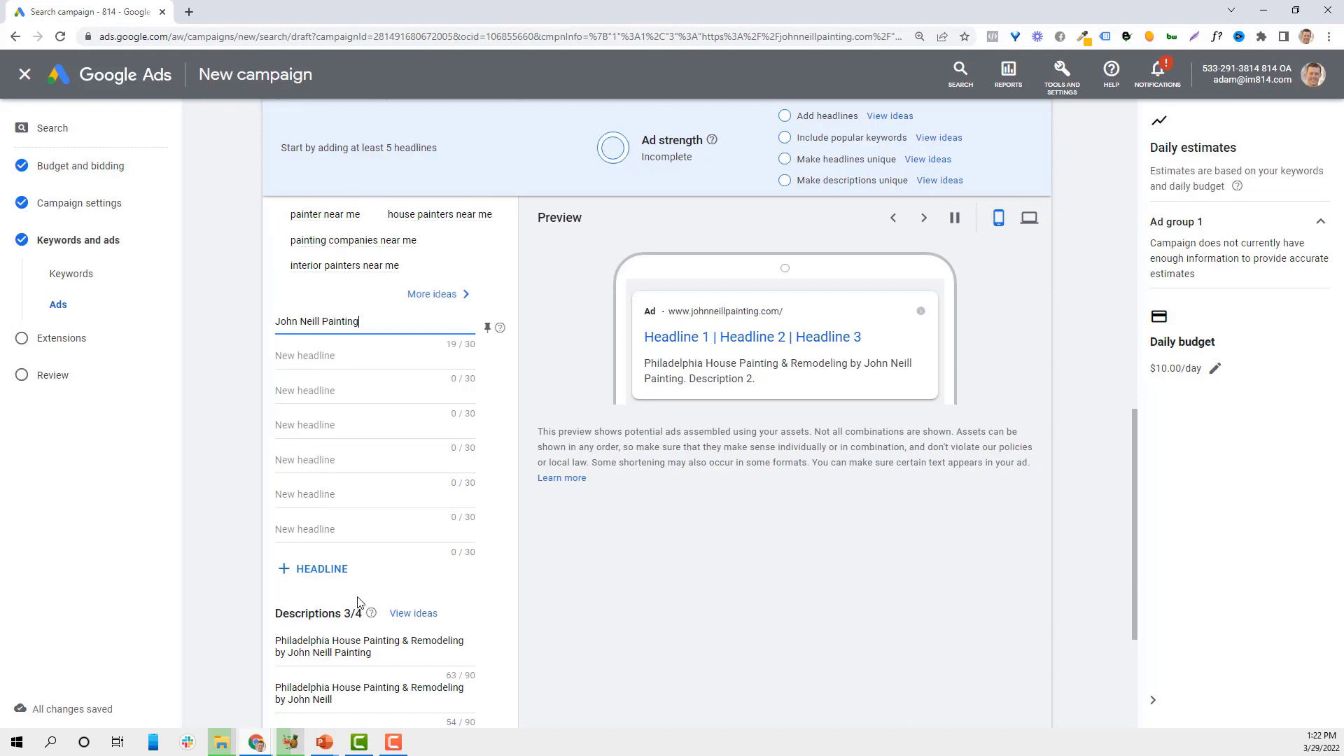
pyautogui.scroll(-3, 386, 602)
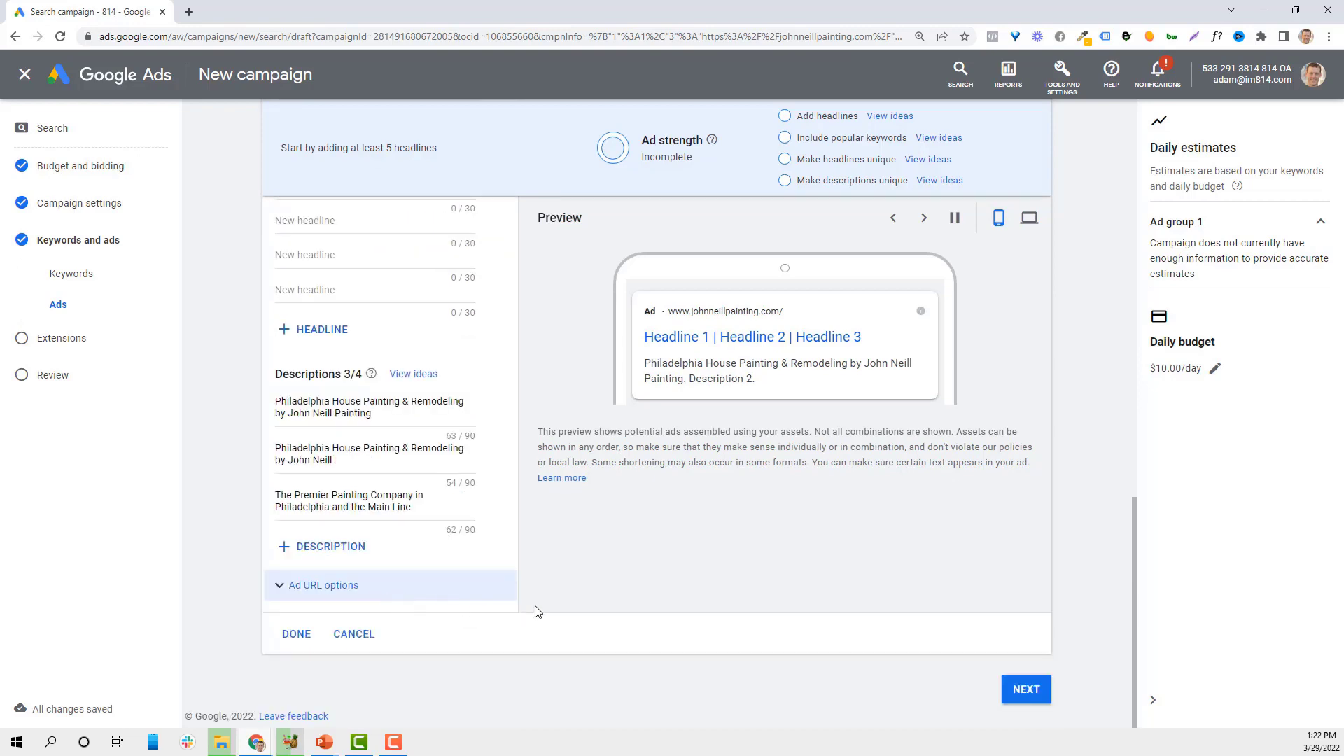
pyautogui.scroll(4, 553, 611)
pyautogui.scroll(5, 560, 630)
pyautogui.scroll(-3, 392, 455)
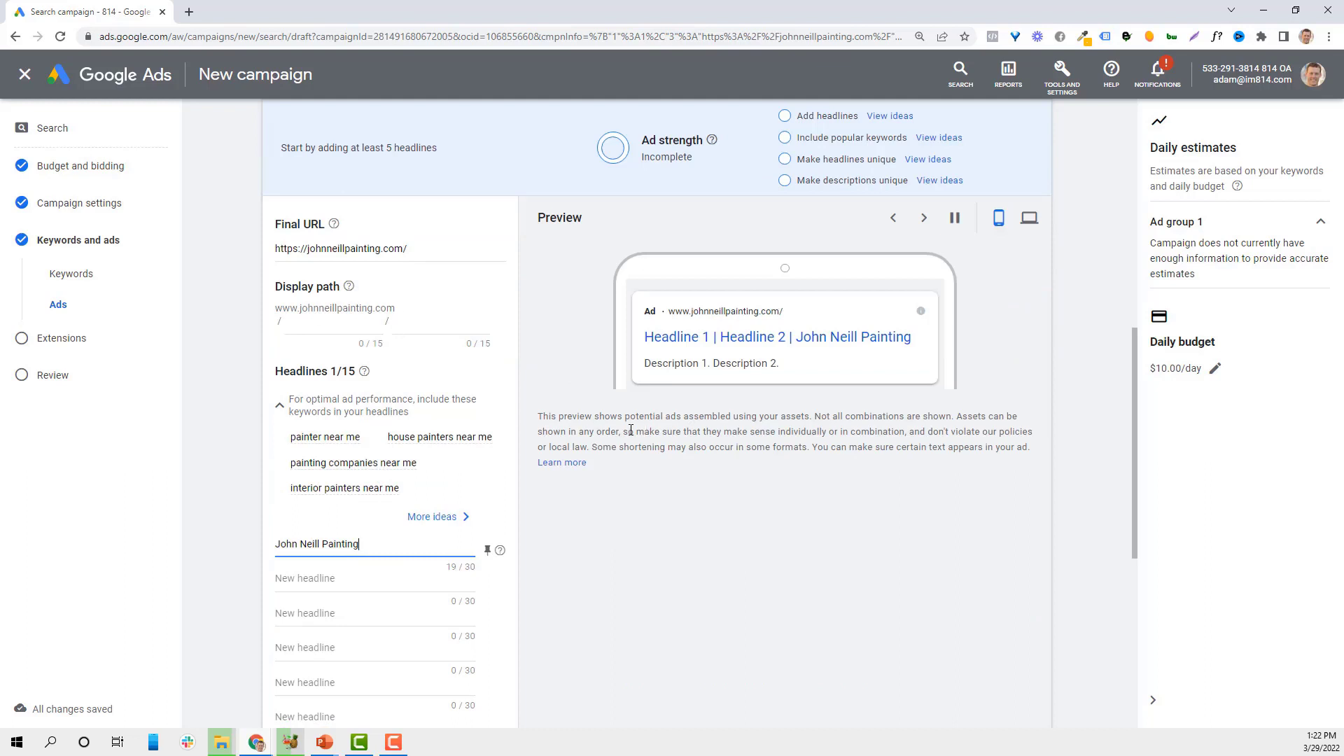
pyautogui.scroll(-2, 731, 504)
pyautogui.scroll(-4, 731, 504)
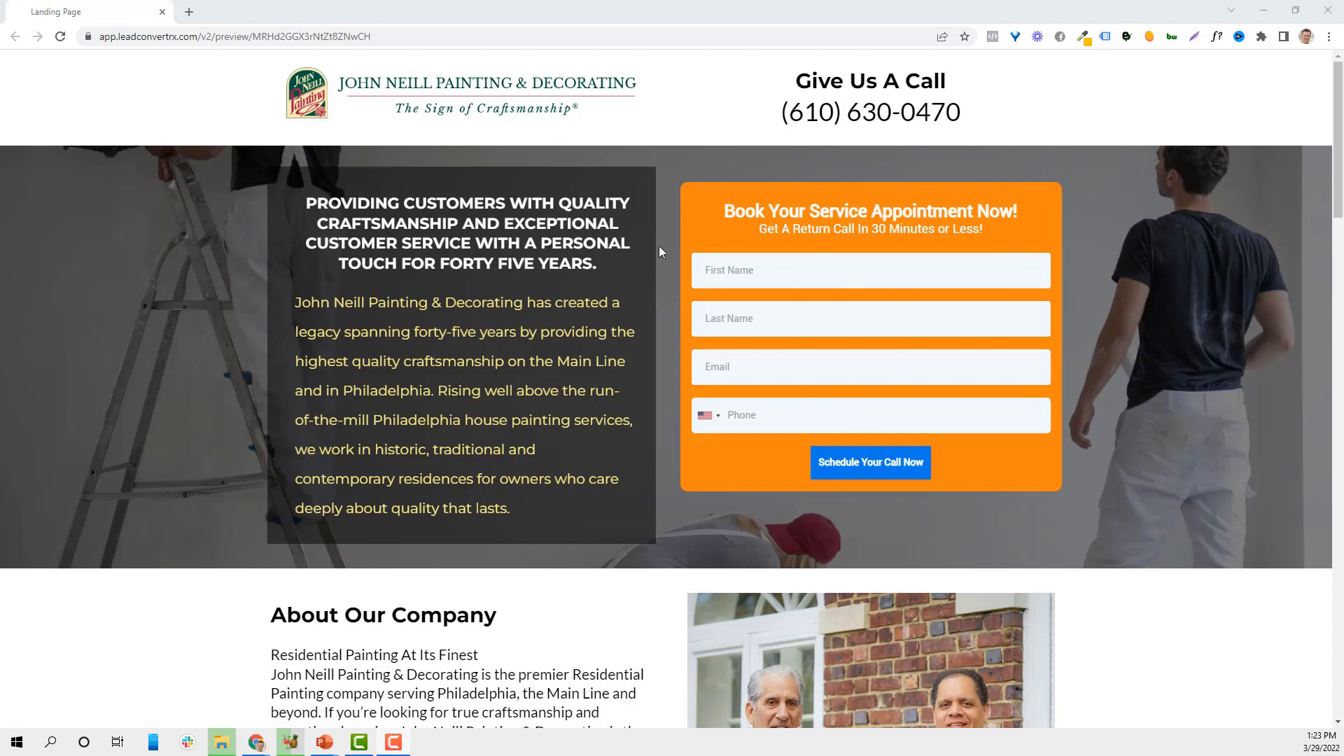
# - Scroll through the landing page preview and its appointment booking form
pyautogui.scroll(-9, 450, 456)
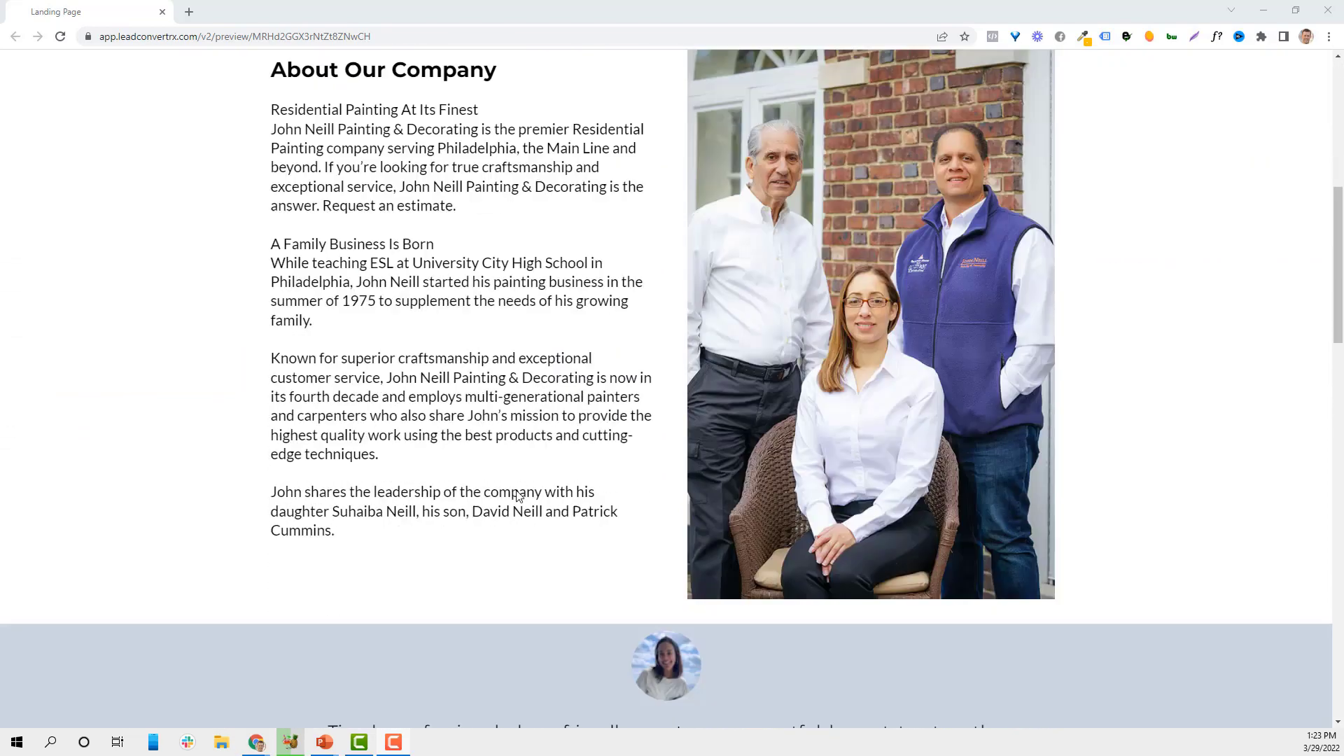
pyautogui.scroll(8, 537, 499)
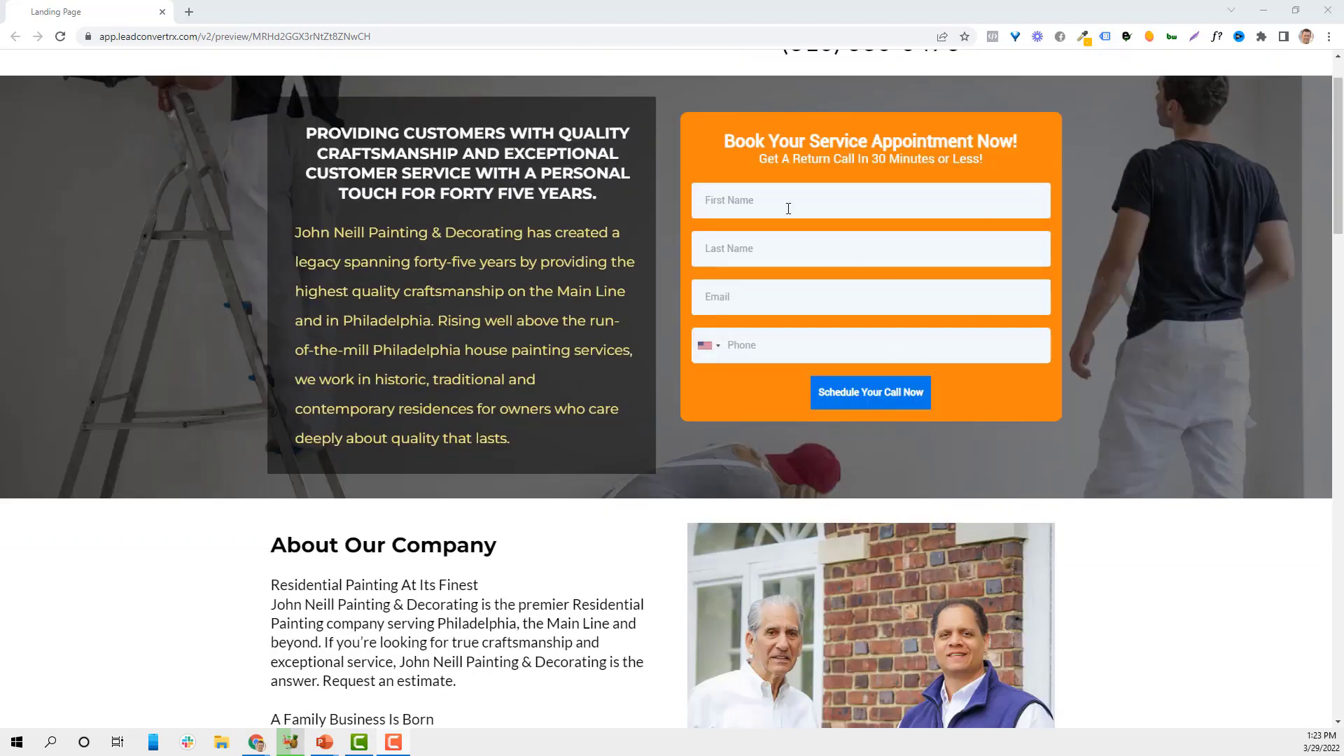
pyautogui.scroll(1, 812, 314)
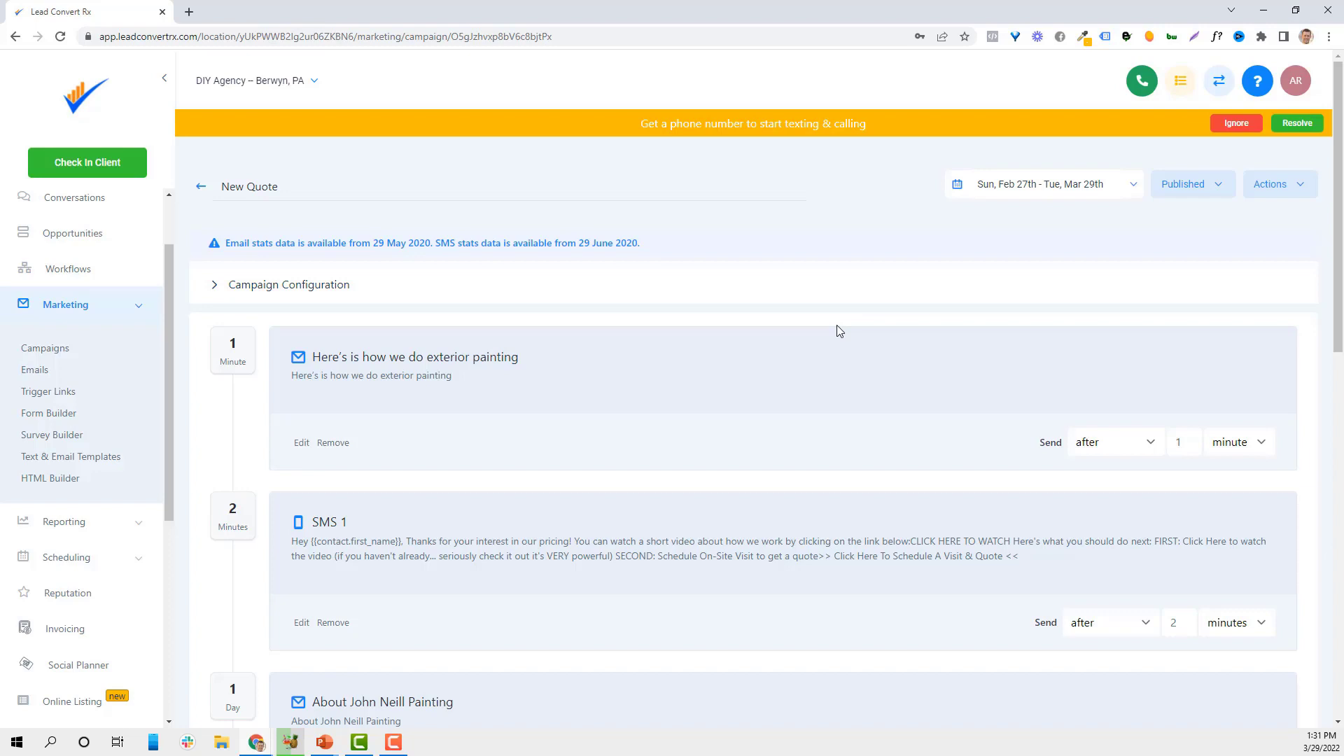
# - View the New Quote campaign's first follow-up email, then review its SMS and email steps
pyautogui.click(301, 443)
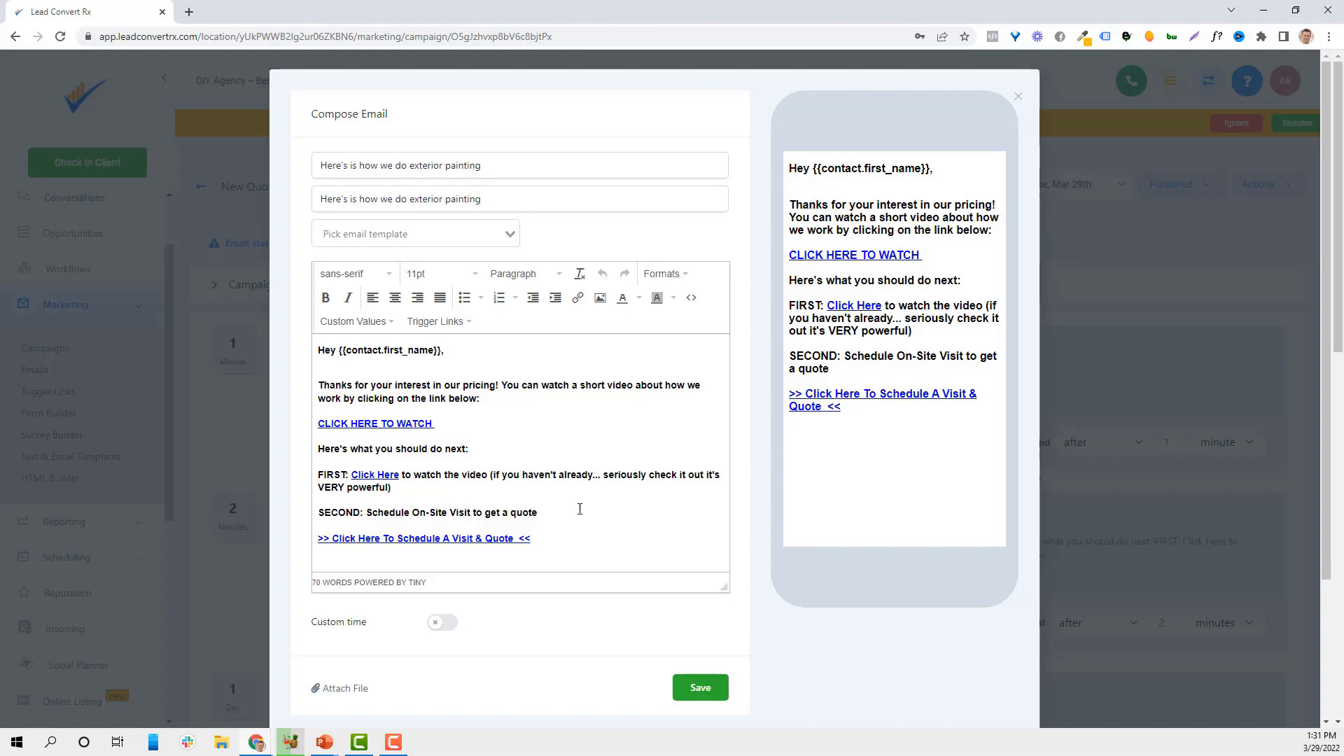
pyautogui.click(1021, 99)
pyautogui.scroll(-1, 477, 514)
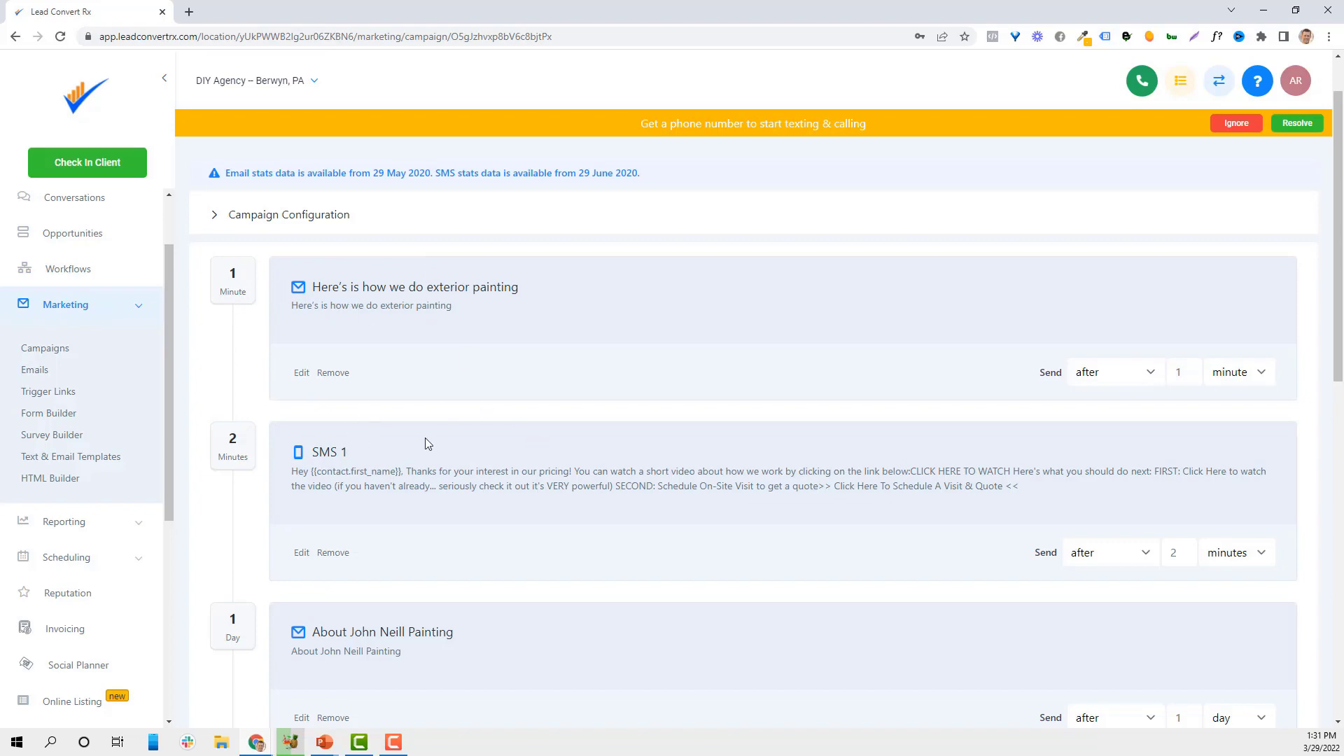
pyautogui.scroll(-3, 600, 441)
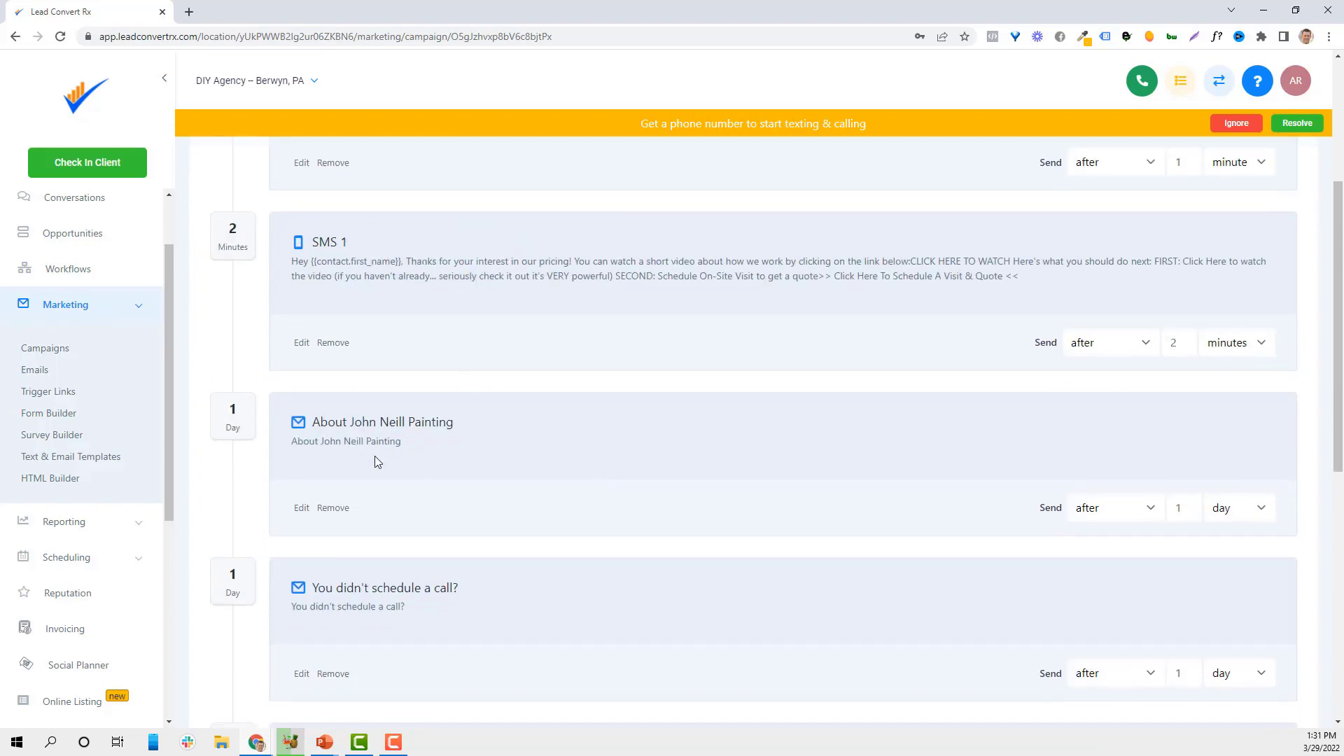
pyautogui.scroll(-3, 600, 438)
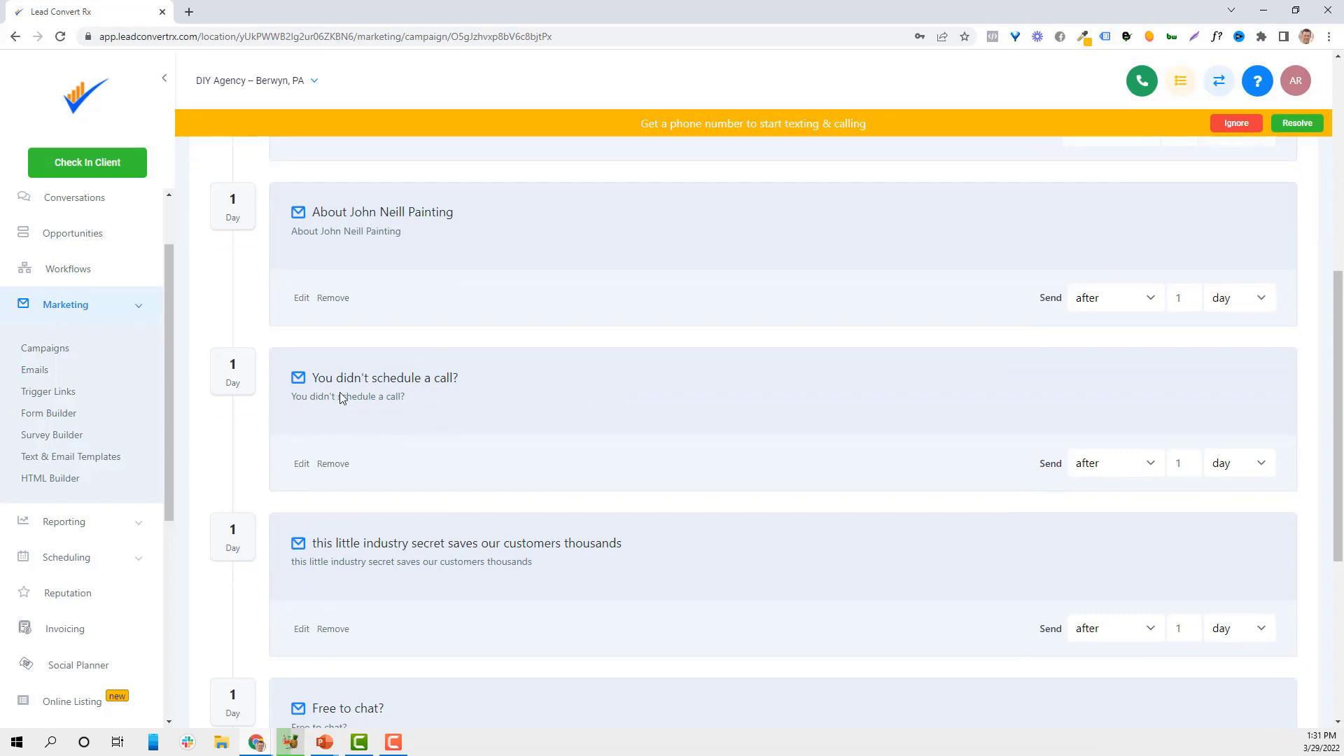
pyautogui.scroll(-2, 553, 417)
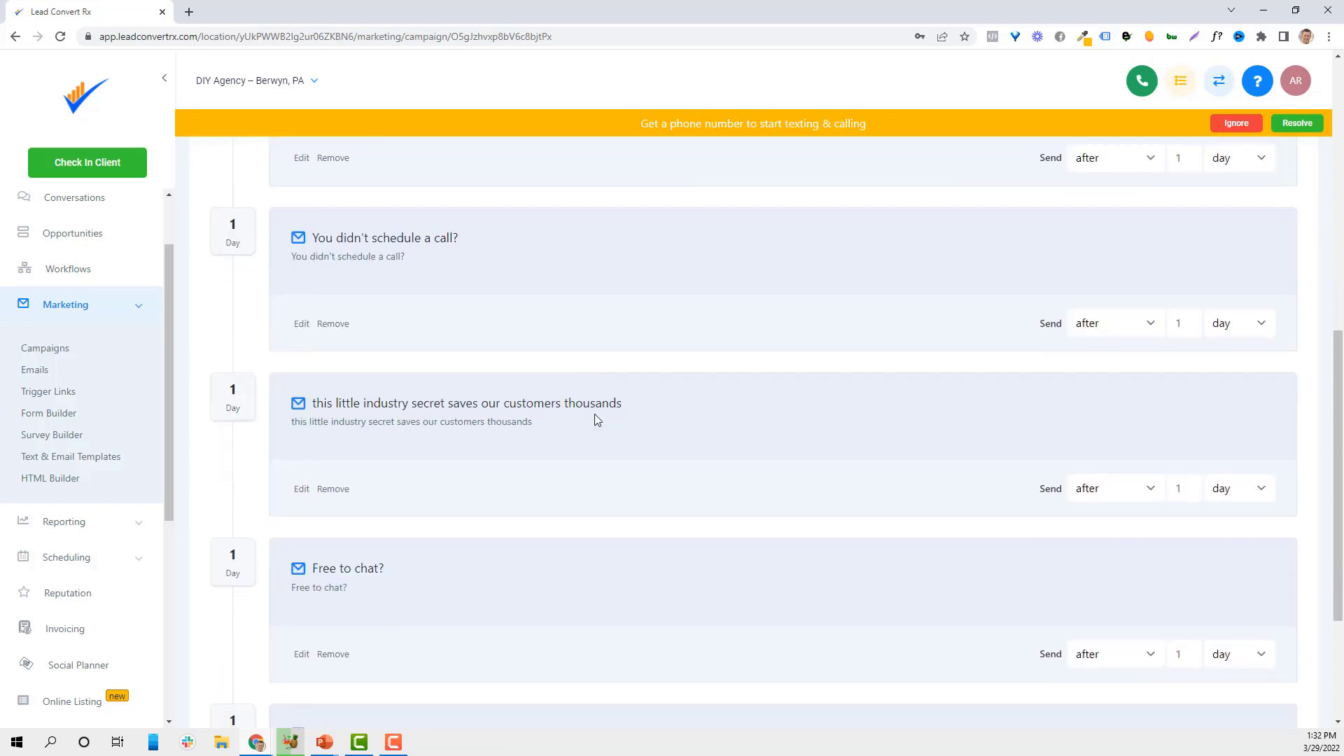
pyautogui.scroll(-3, 371, 448)
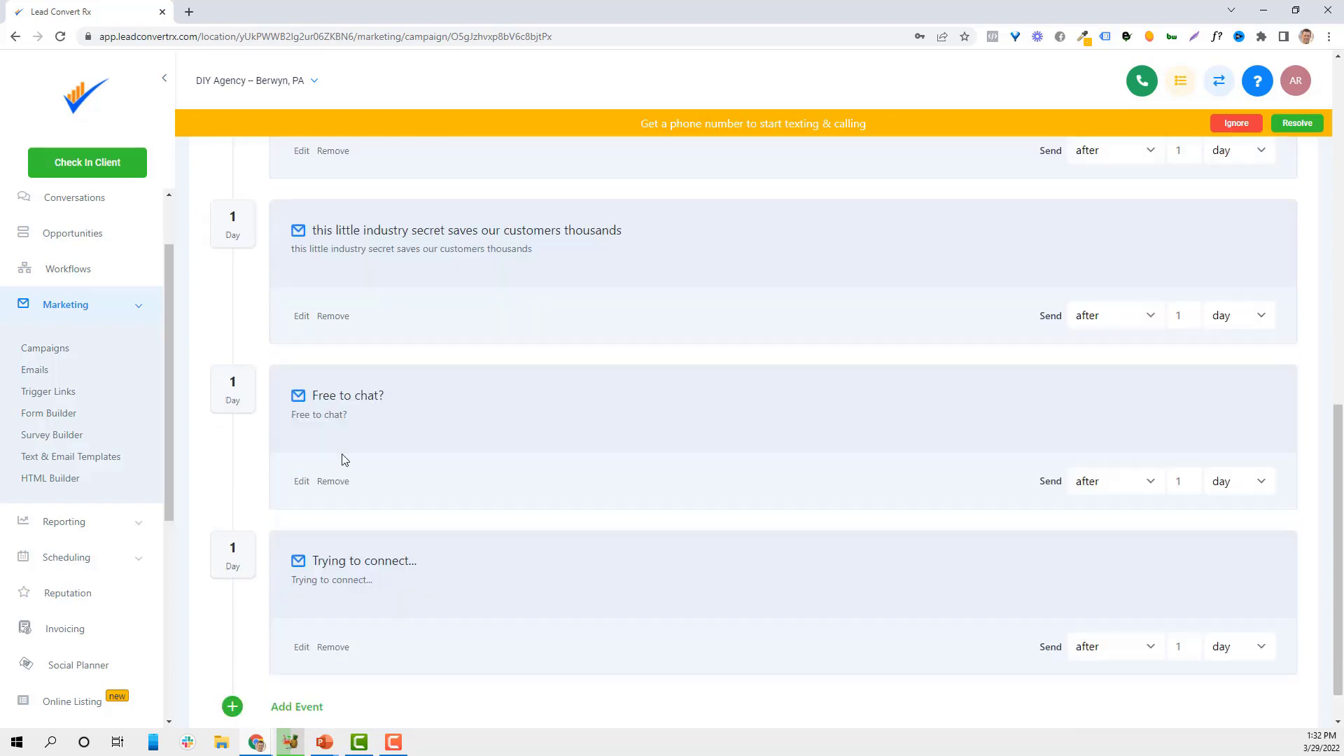
pyautogui.scroll(-1, 343, 459)
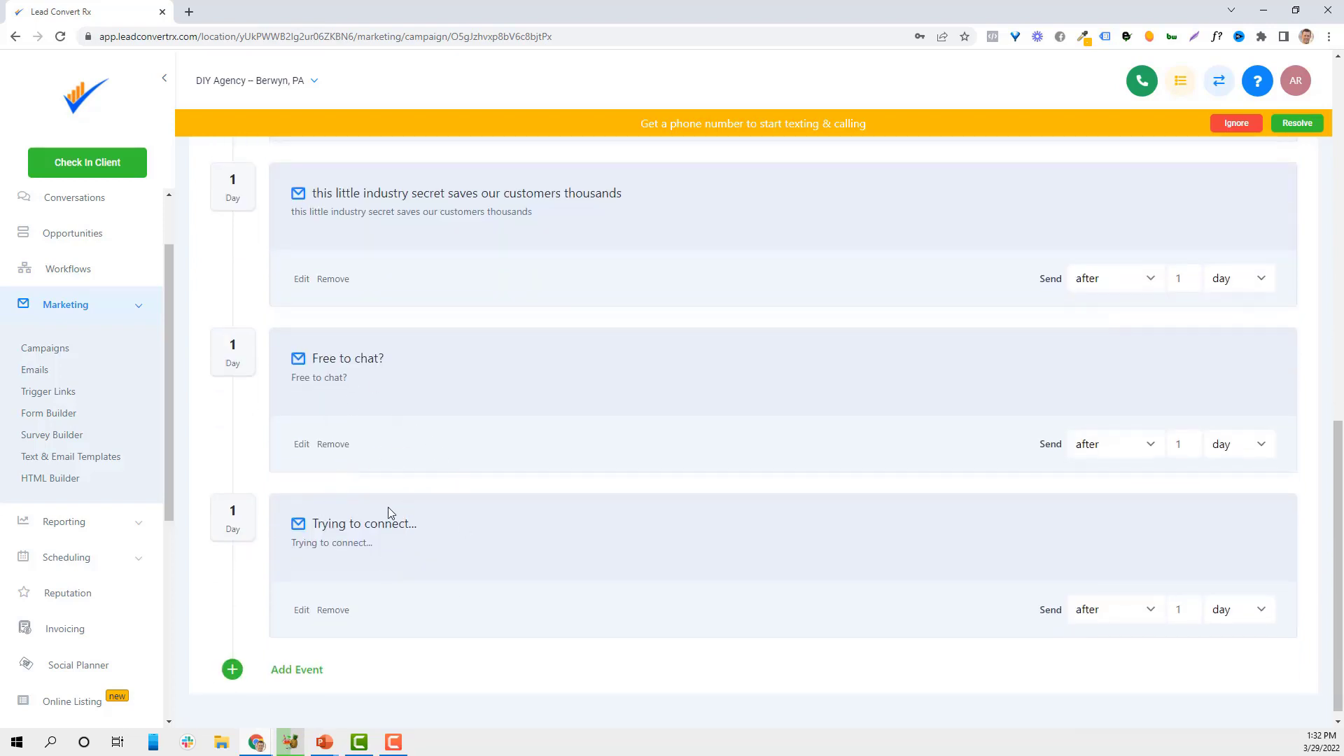